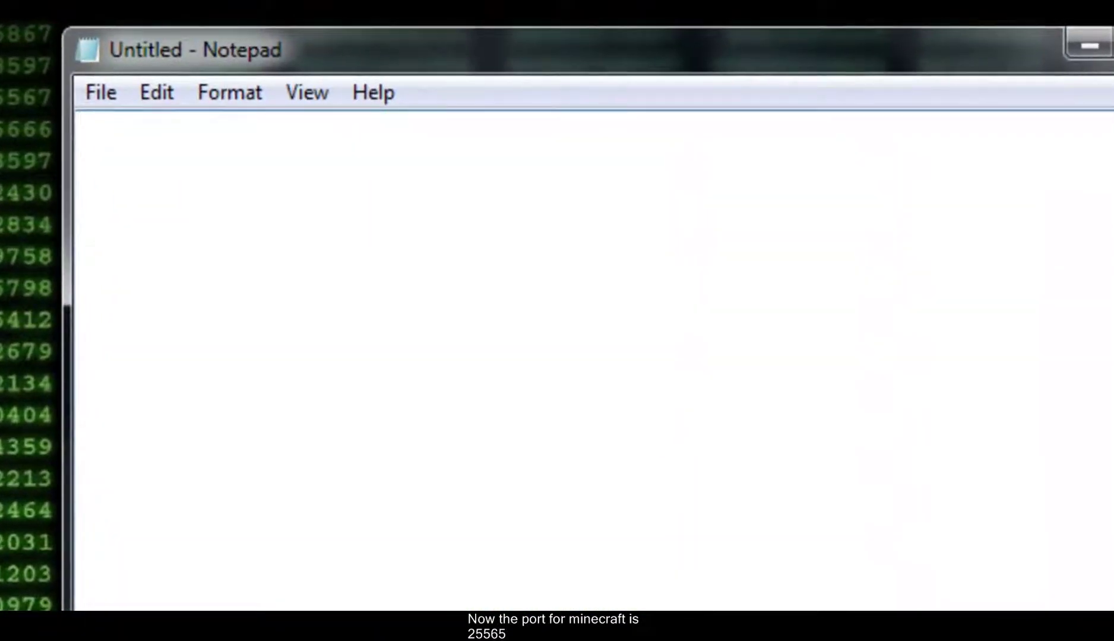
# - Type the port number 25565 on the first line of a blank Notepad note, then start a new line
pyautogui.write('25565')
pyautogui.press('Return')
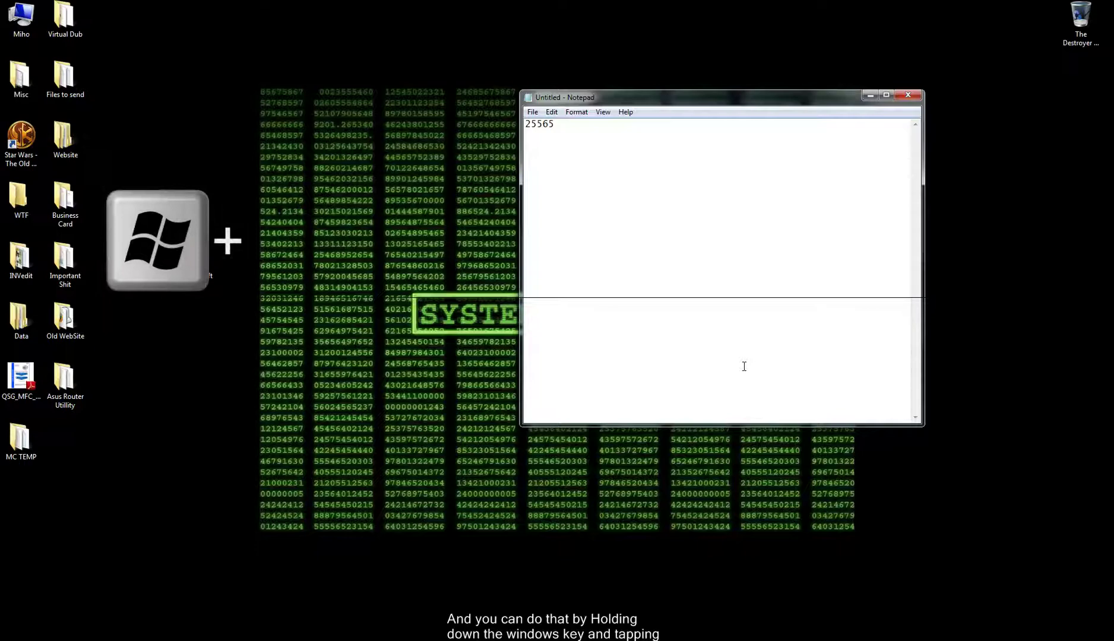
# - Launch Command Prompt with CMD from the Run box, maximize it, and run IPCONFIG
pyautogui.press('super+r')
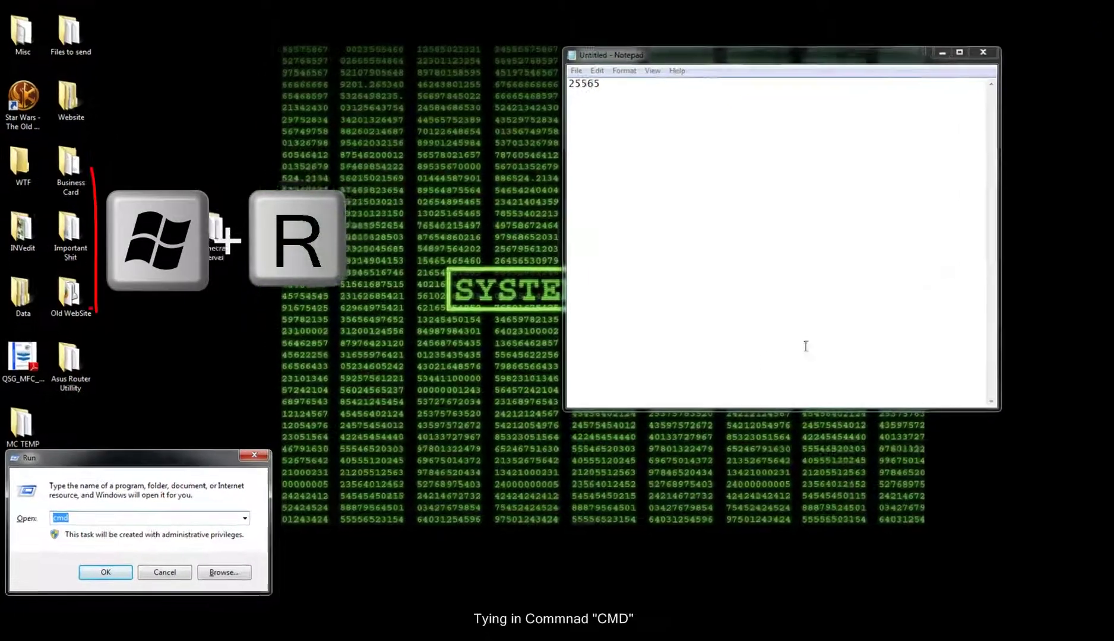
pyautogui.press('BackSpace')
pyautogui.write('CMD')
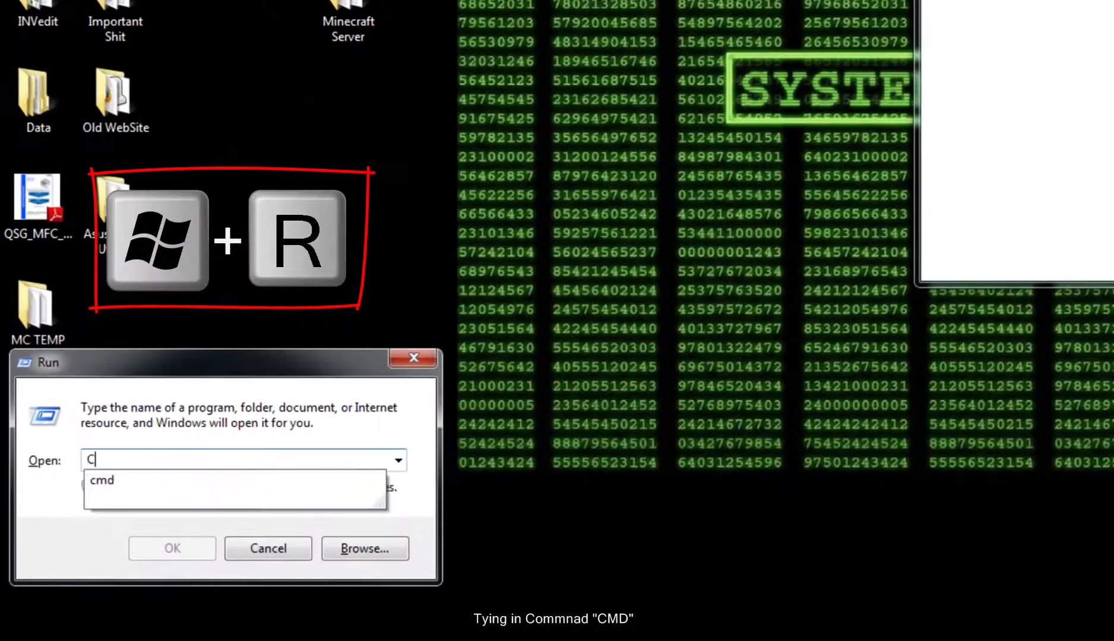
pyautogui.press('Return')
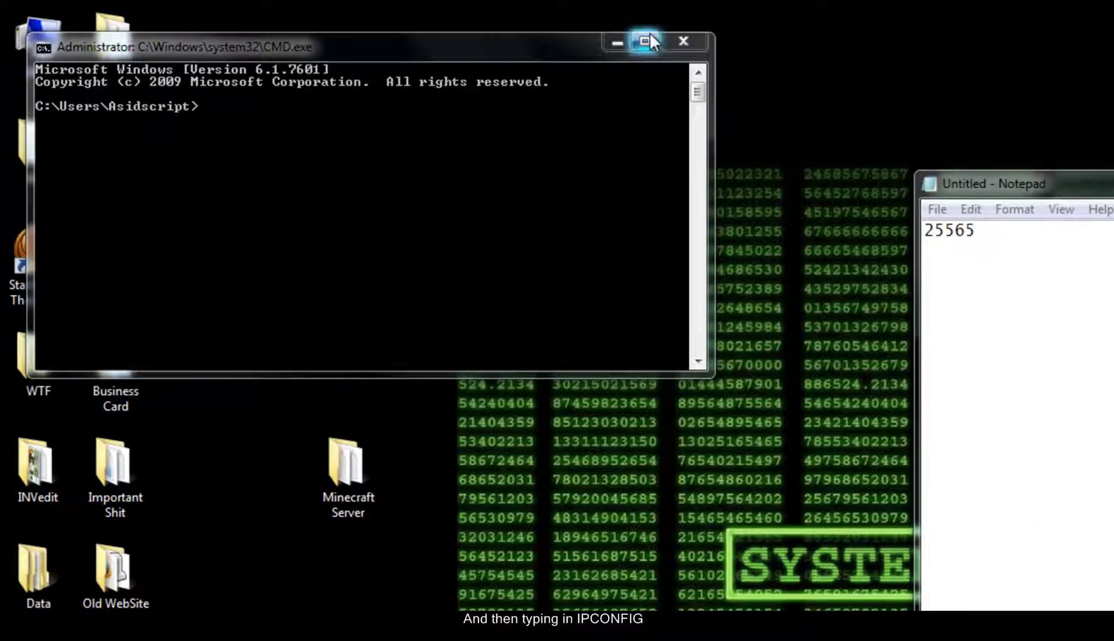
pyautogui.click(648, 38)
pyautogui.write('IPCONFIG')
pyautogui.press('Return')
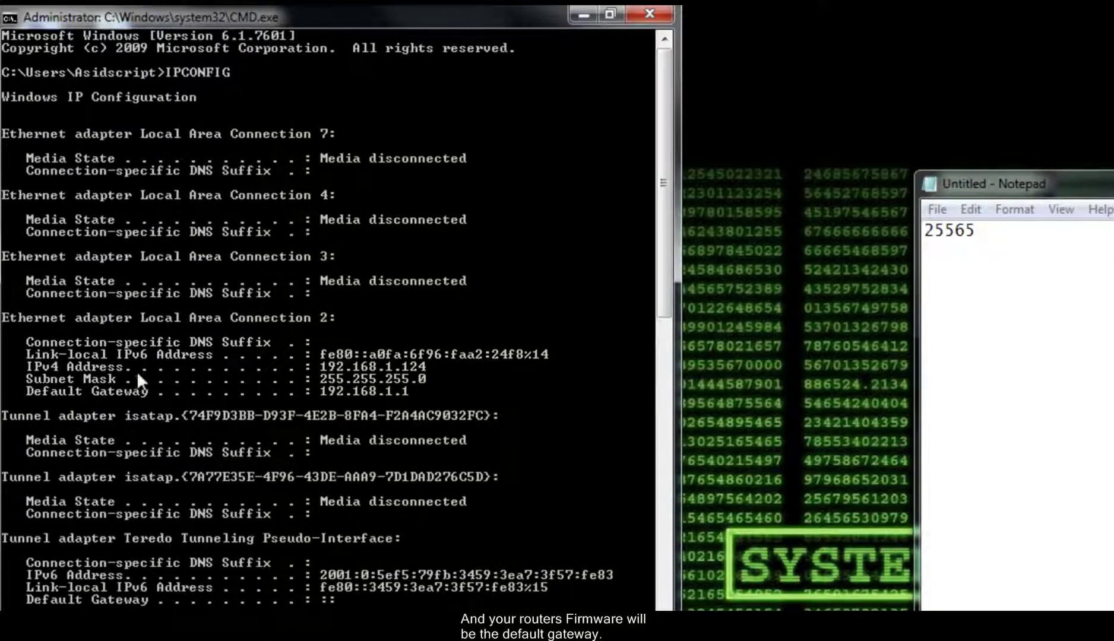
# - Record gateway 192.168.1.1 and IPv4 address 192.168.1.124 in Notepad, then close Command Prompt
pyautogui.click(1013, 240)
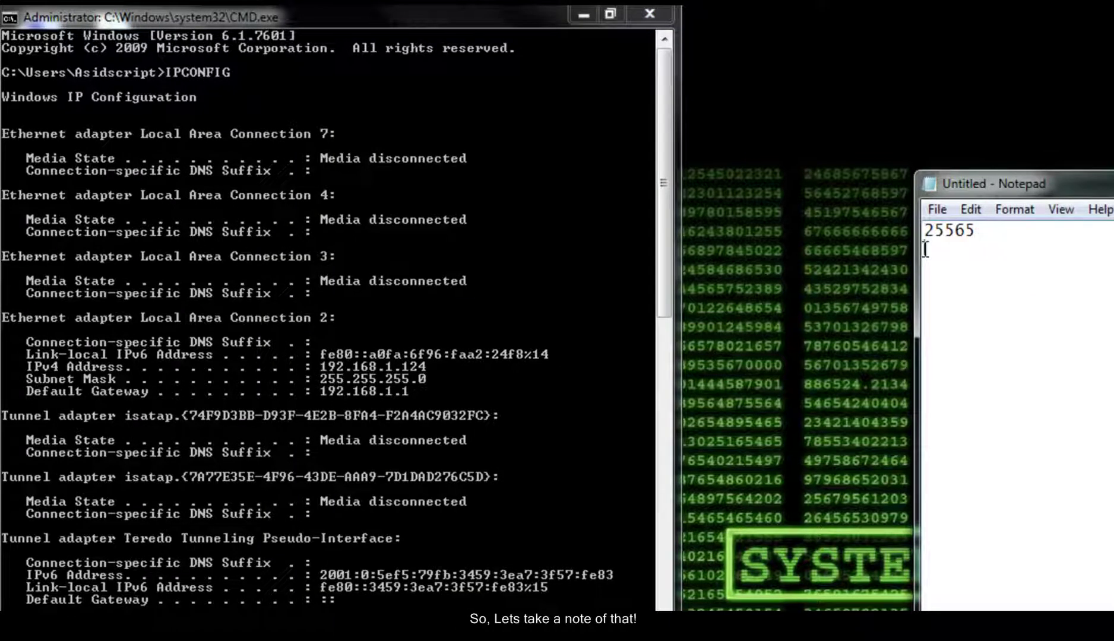
pyautogui.write('192.168.1.1')
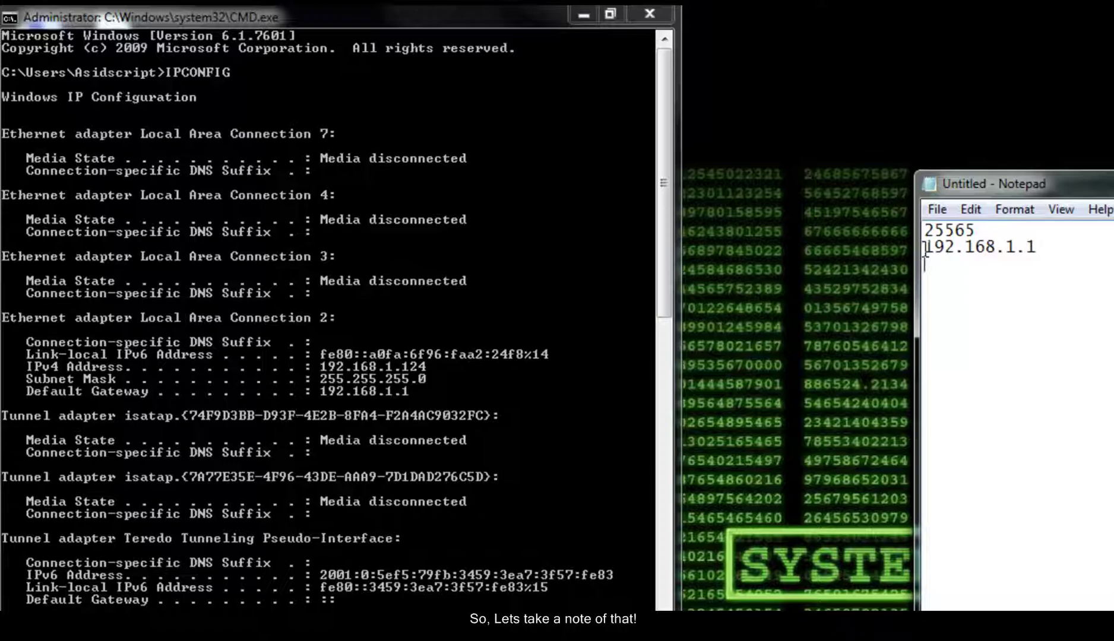
pyautogui.press('Return')
pyautogui.write('192.168.1')
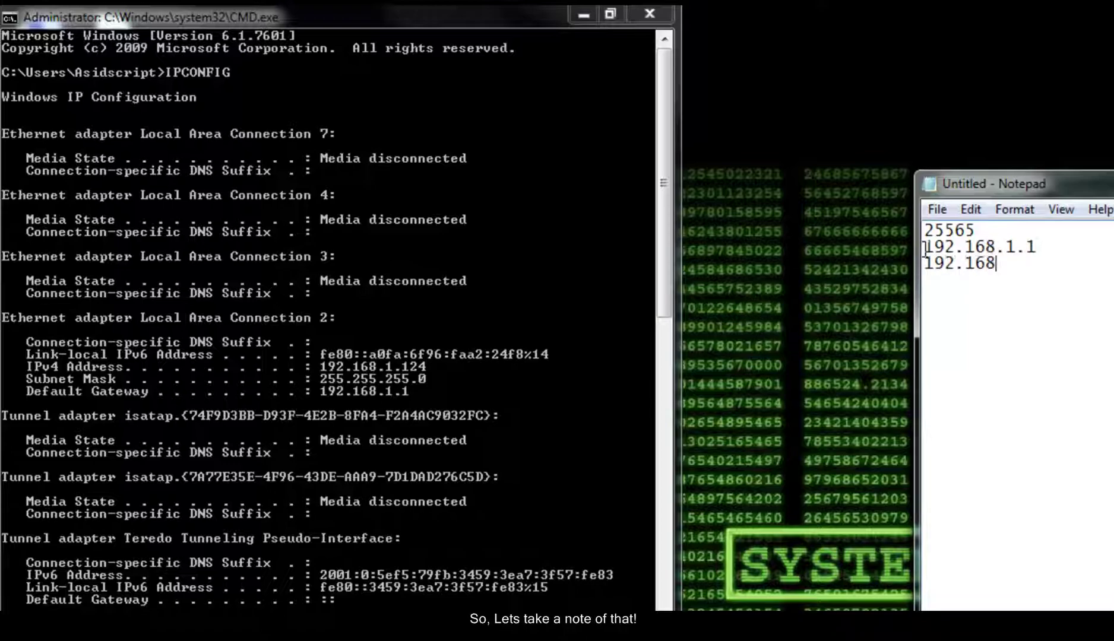
pyautogui.write('.124')
pyautogui.press('Return')
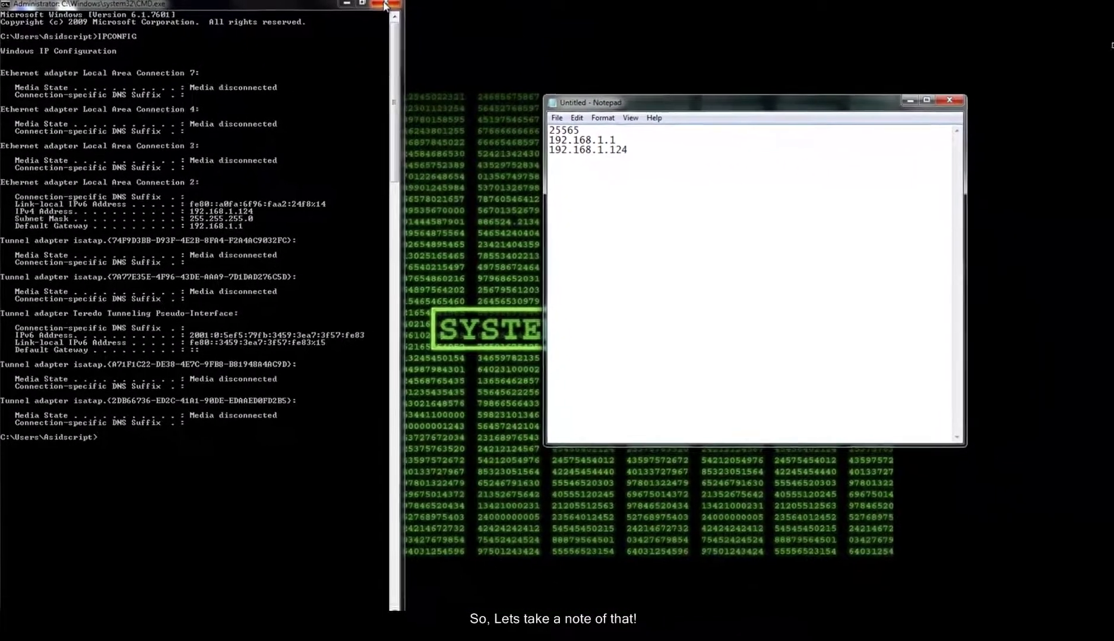
pyautogui.click(384, 5)
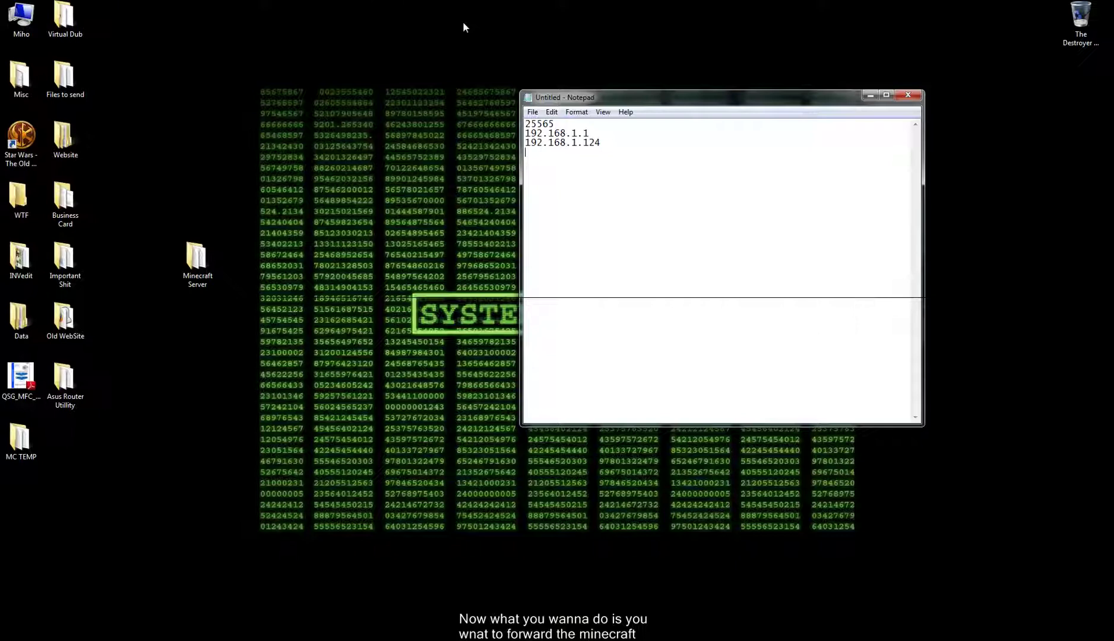
# - Search Google for 'PORTFORWAR' and open the portforward.com Port Forwarding Guides result
pyautogui.click(563, 124)
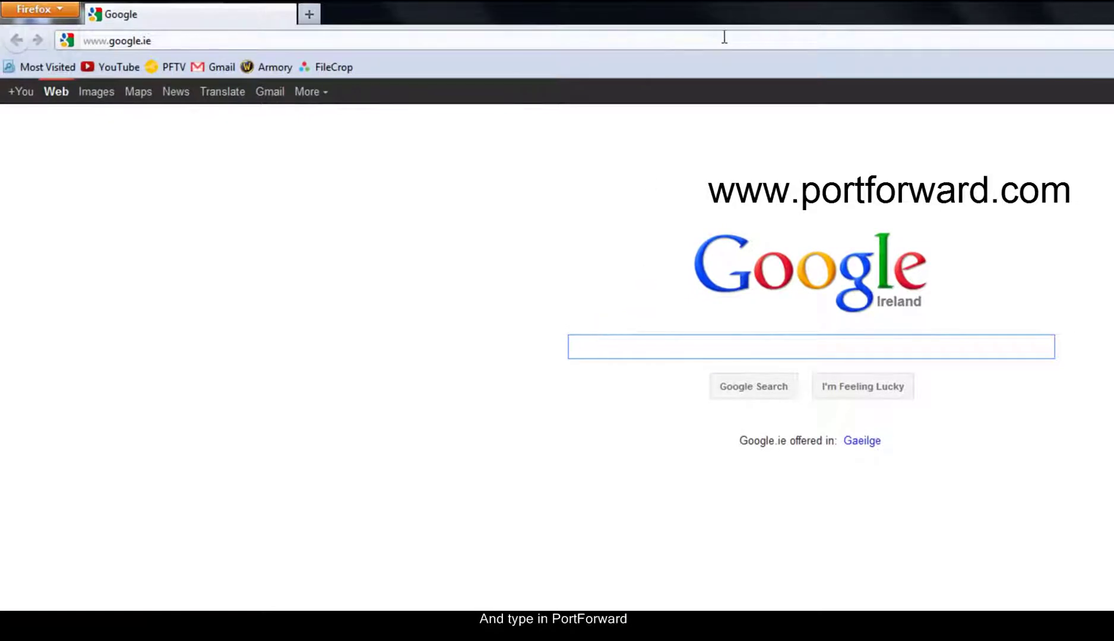
pyautogui.write('PORTFOR')
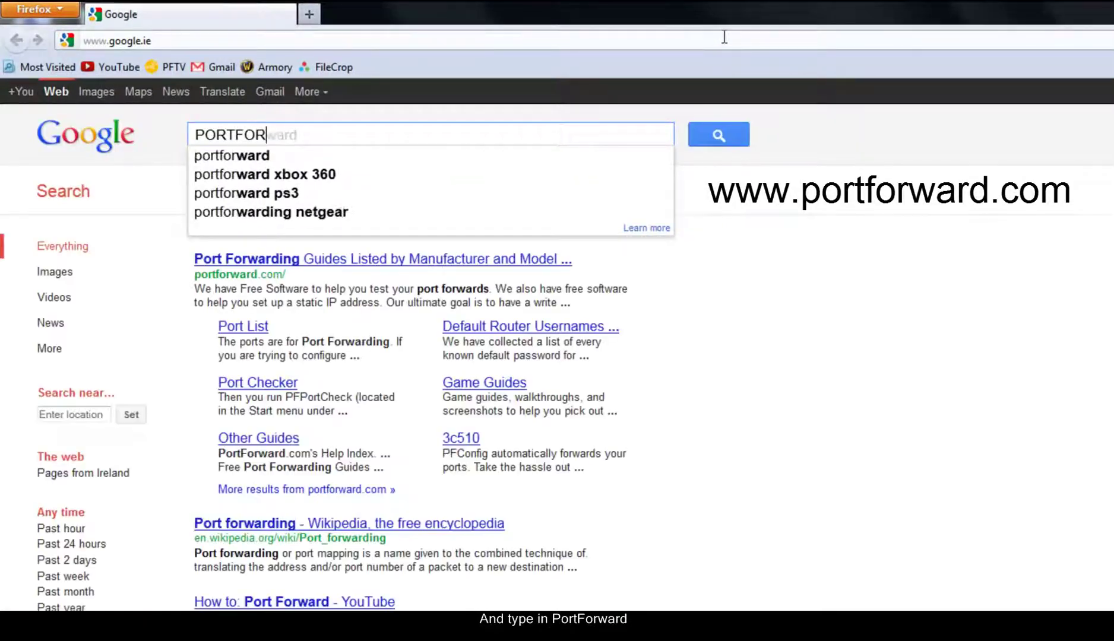
pyautogui.write('WAR')
pyautogui.press('Return')
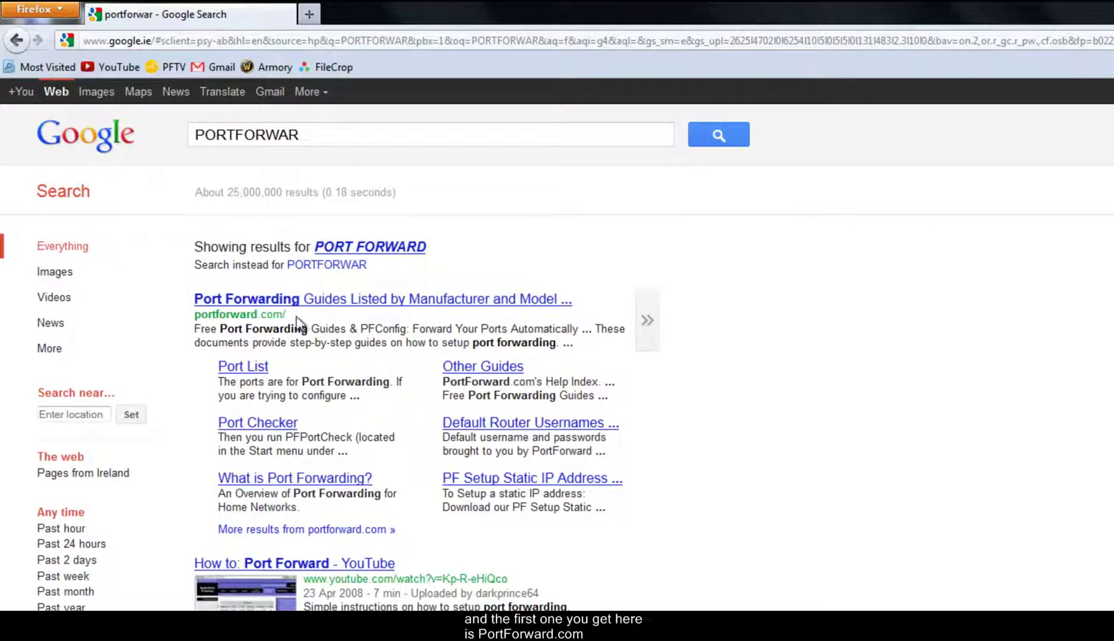
pyautogui.moveTo(194, 317); pyautogui.dragTo(289, 313)
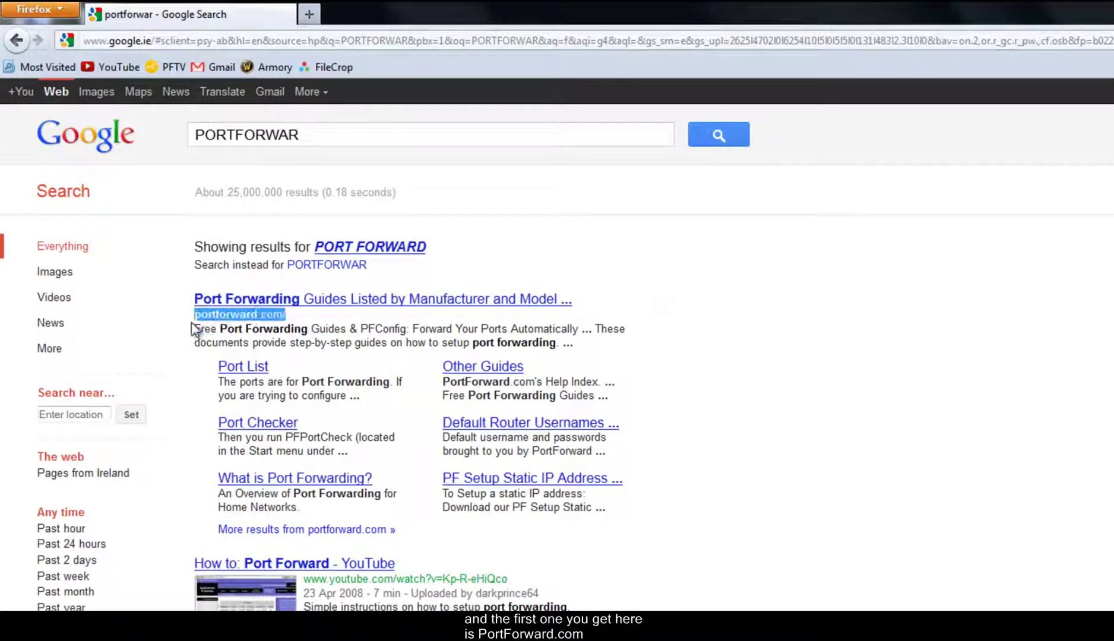
pyautogui.click(320, 302)
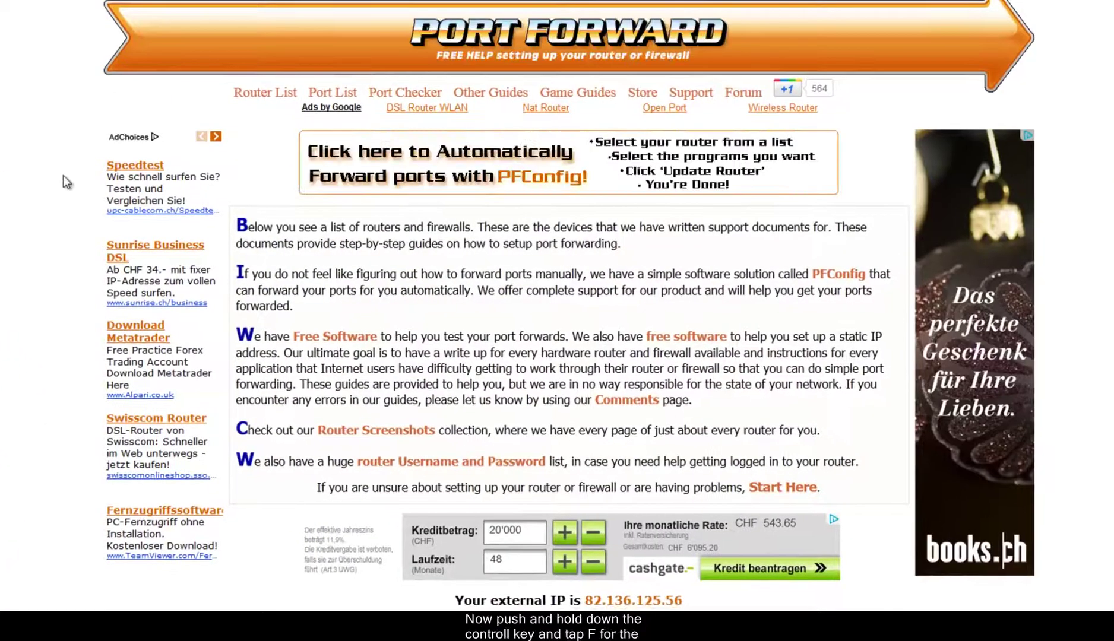
# - Find the Asus RT-N56U in the router list and open its page, skipping the advertisement
pyautogui.hotkey('ctrl', 'f')
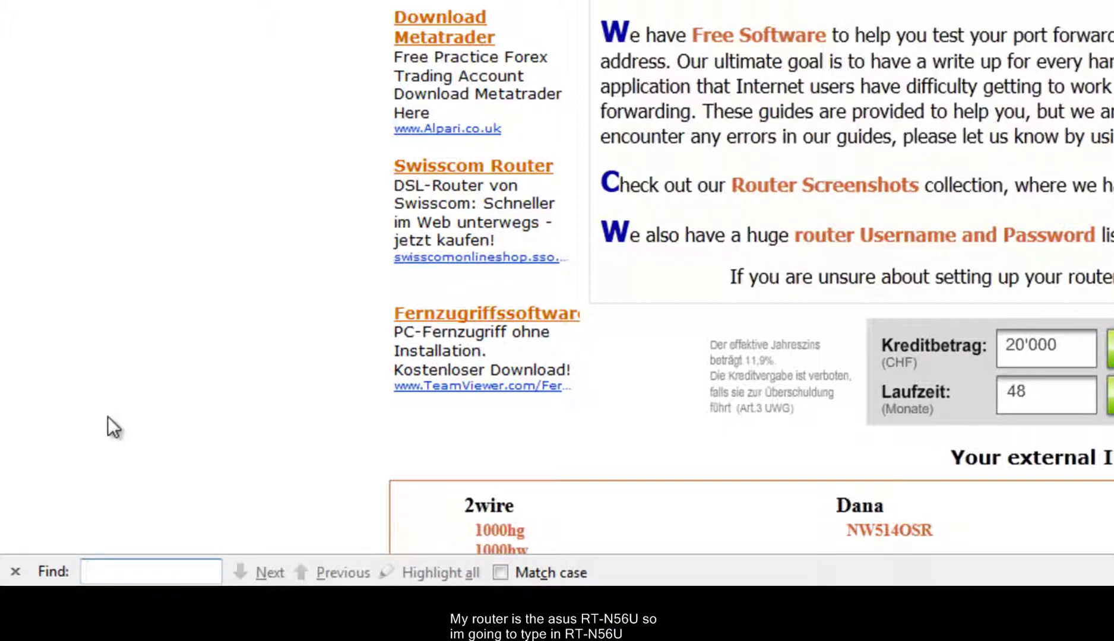
pyautogui.write('RT-N')
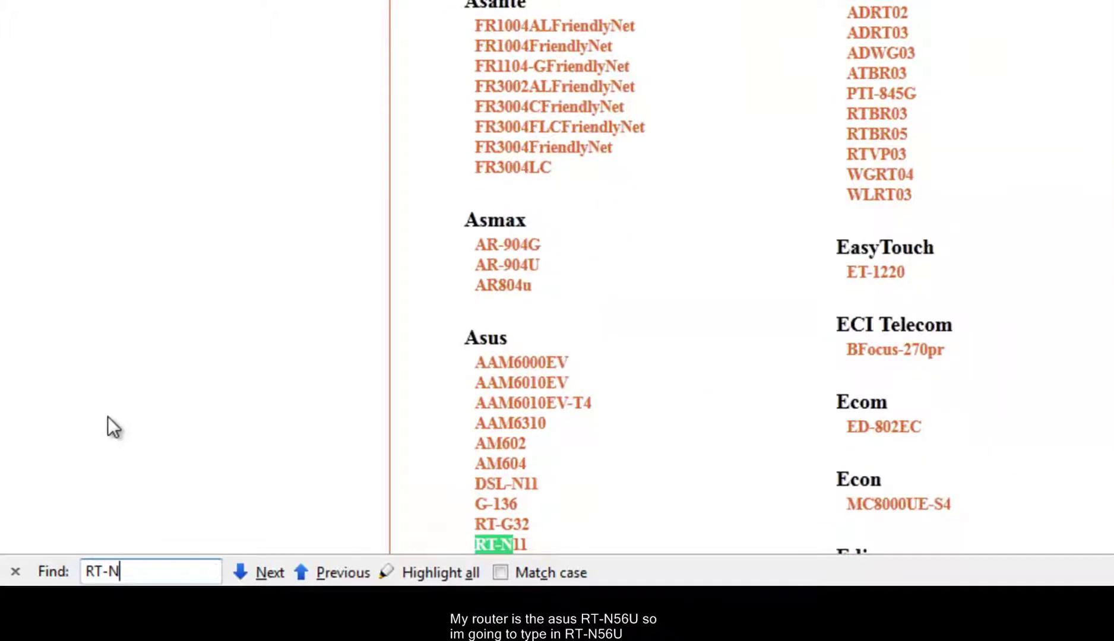
pyautogui.write('56U')
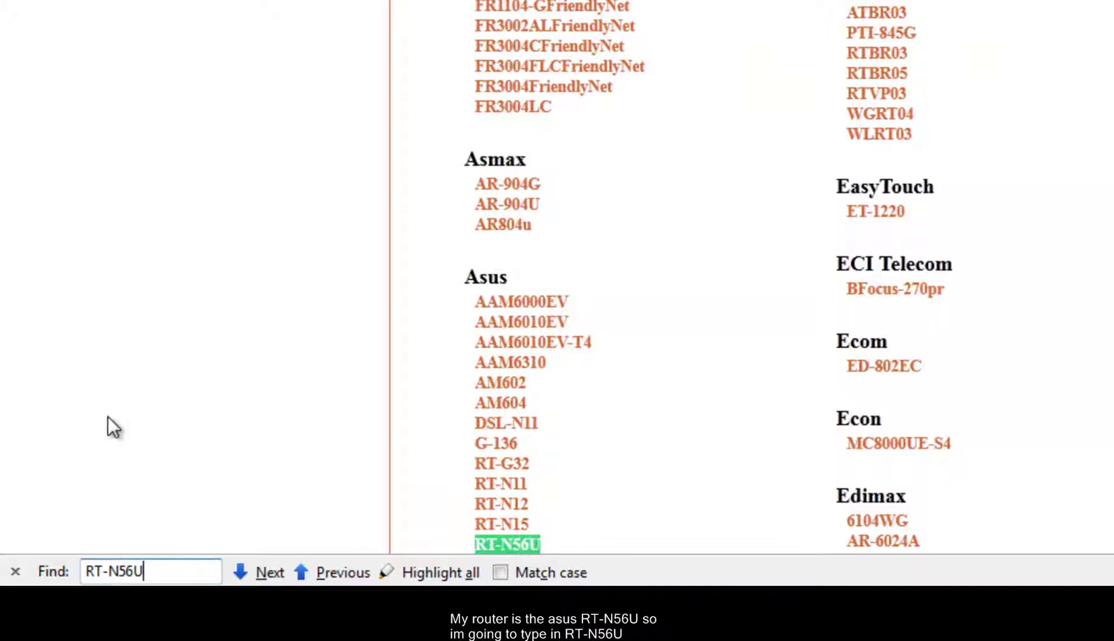
pyautogui.scroll(-5, 351, 431)
pyautogui.click(542, 292)
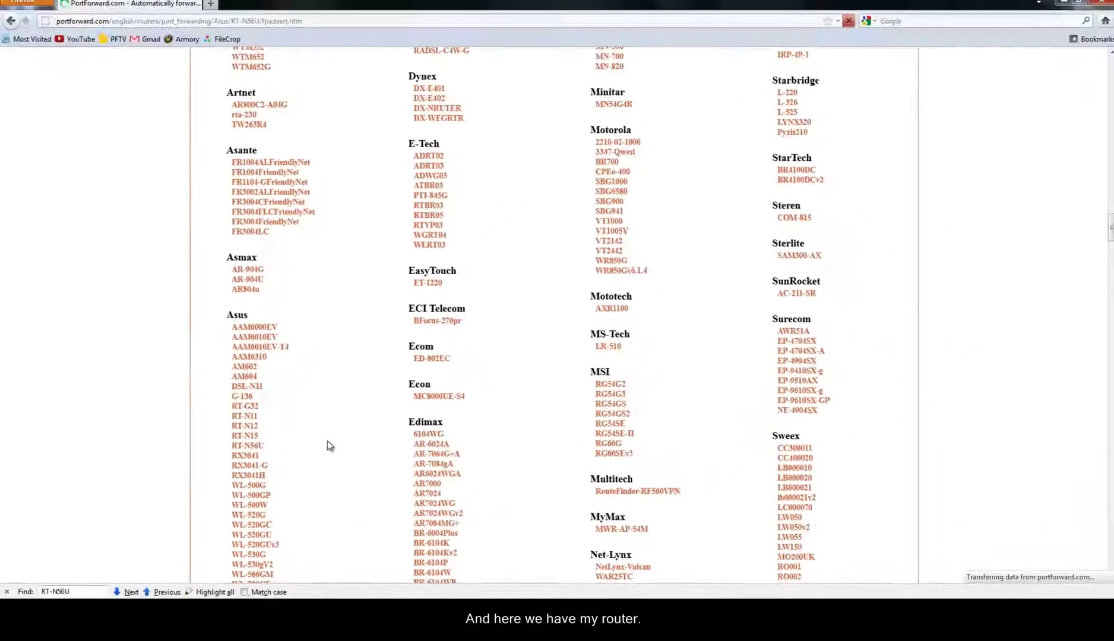
pyautogui.click(507, 273)
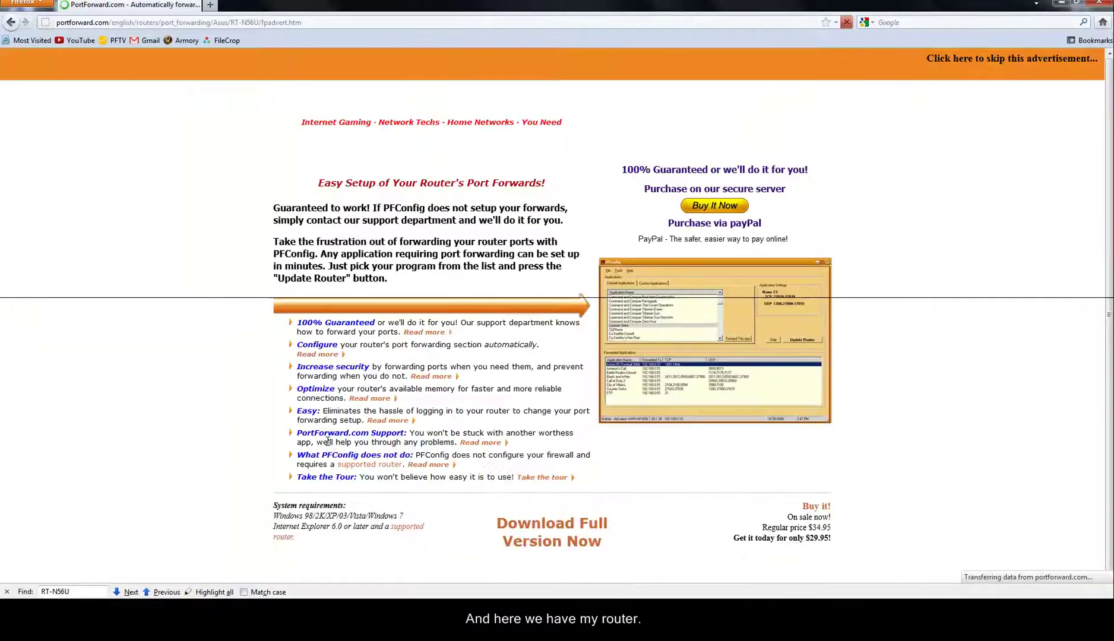
pyautogui.click(980, 62)
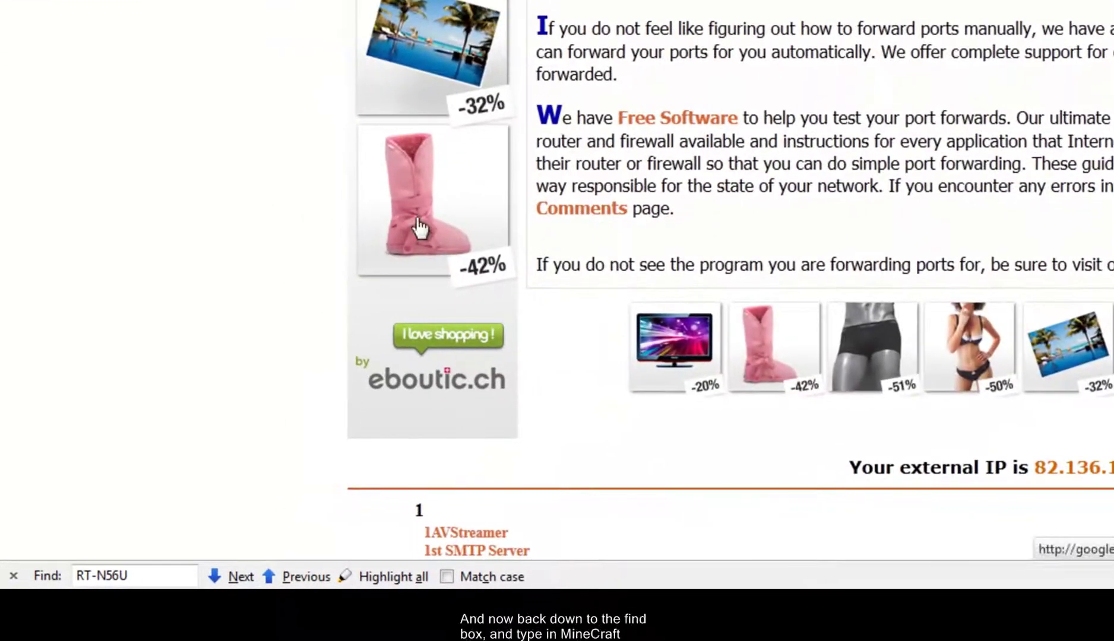
# - Search the RT-N56U application list for MINECRAFT to locate the Minecraft Server entry
pyautogui.moveTo(155, 579); pyautogui.dragTo(60, 577)
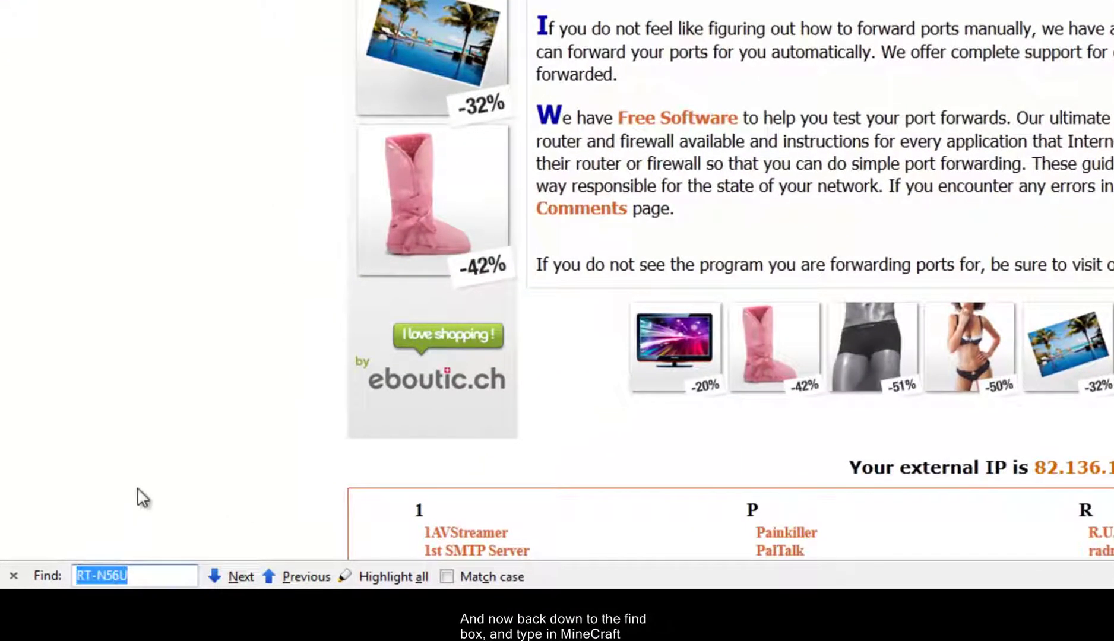
pyautogui.press('BackSpace')
pyautogui.write('MINECRAFT')
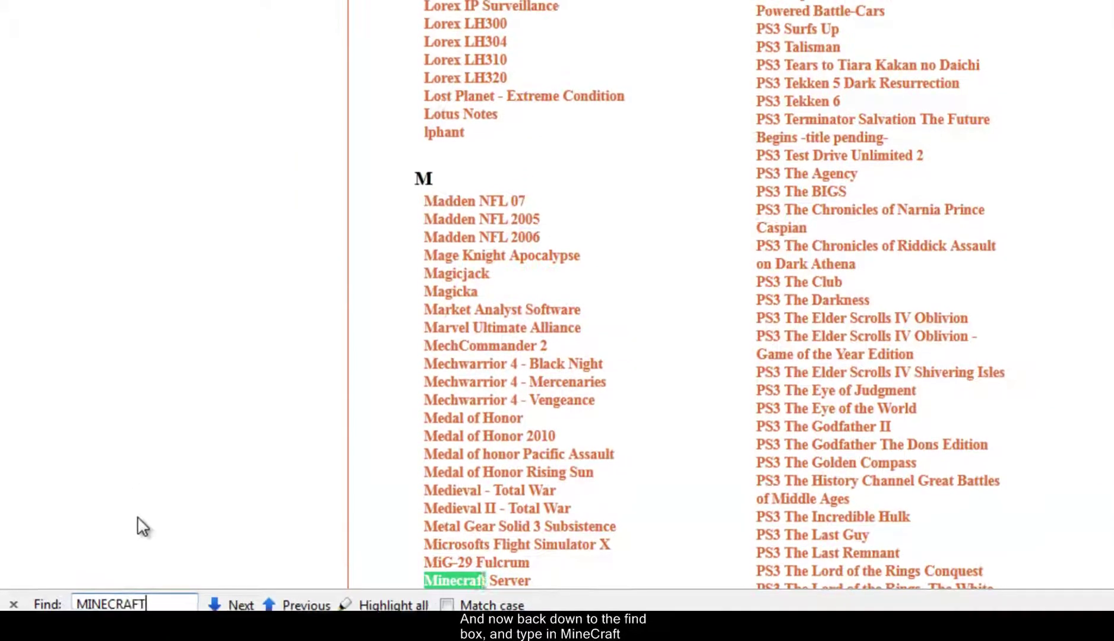
pyautogui.press('Return')
pyautogui.moveTo(556, 349); pyautogui.dragTo(425, 354)
# - Open the Minecraft Server guide and find the default router address 192.168.1.1
pyautogui.click(461, 360)
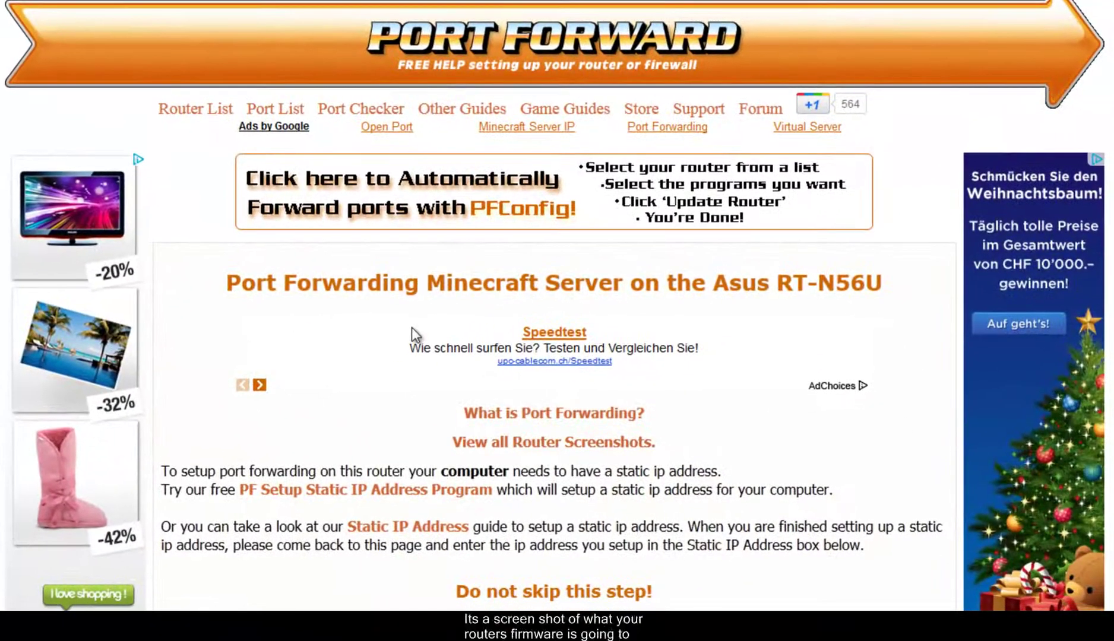
pyautogui.scroll(-2, 412, 328)
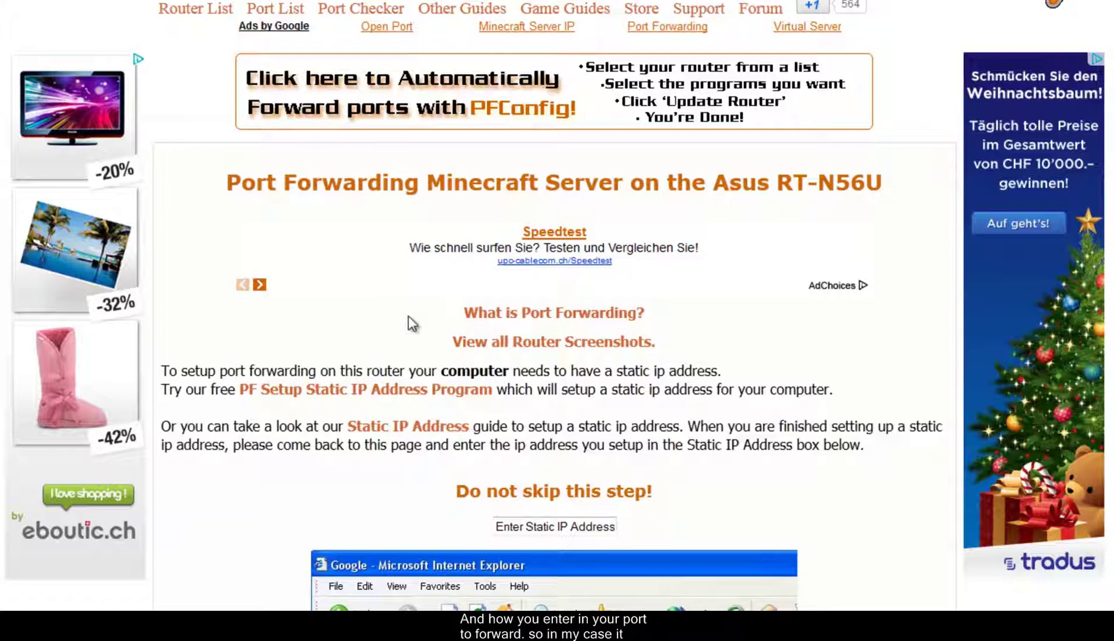
pyautogui.scroll(-10, 363, 334)
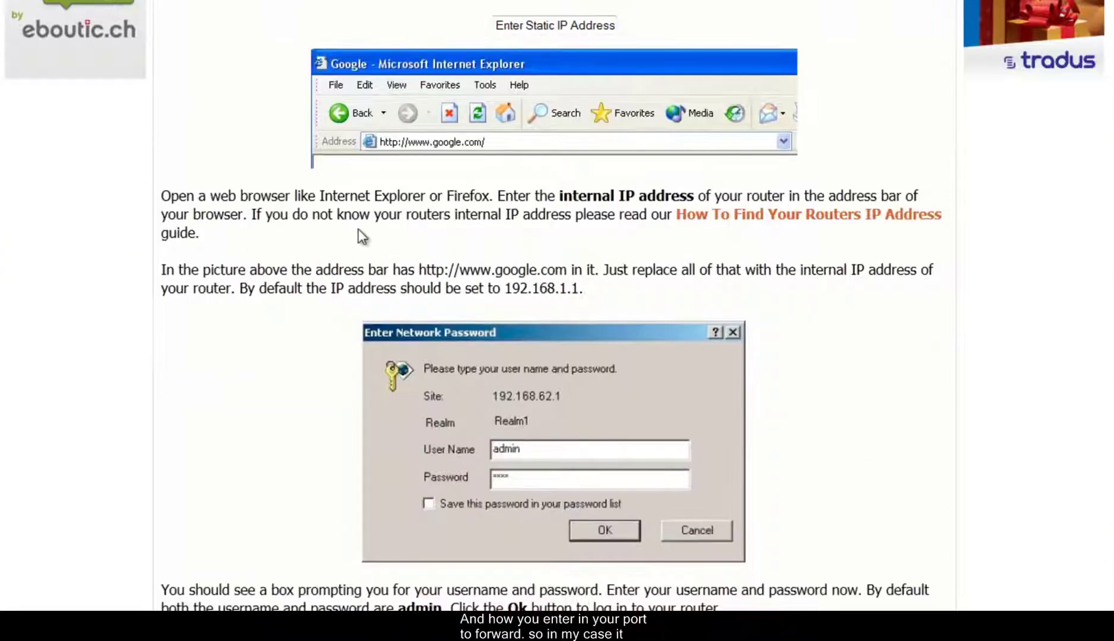
pyautogui.moveTo(589, 286); pyautogui.dragTo(509, 294)
# - Review the guide's example forwarding entry: name Name1, port 25565, TCP and UDP
pyautogui.click(294, 390)
pyautogui.scroll(-12, 288, 380)
pyautogui.scroll(-8, 269, 368)
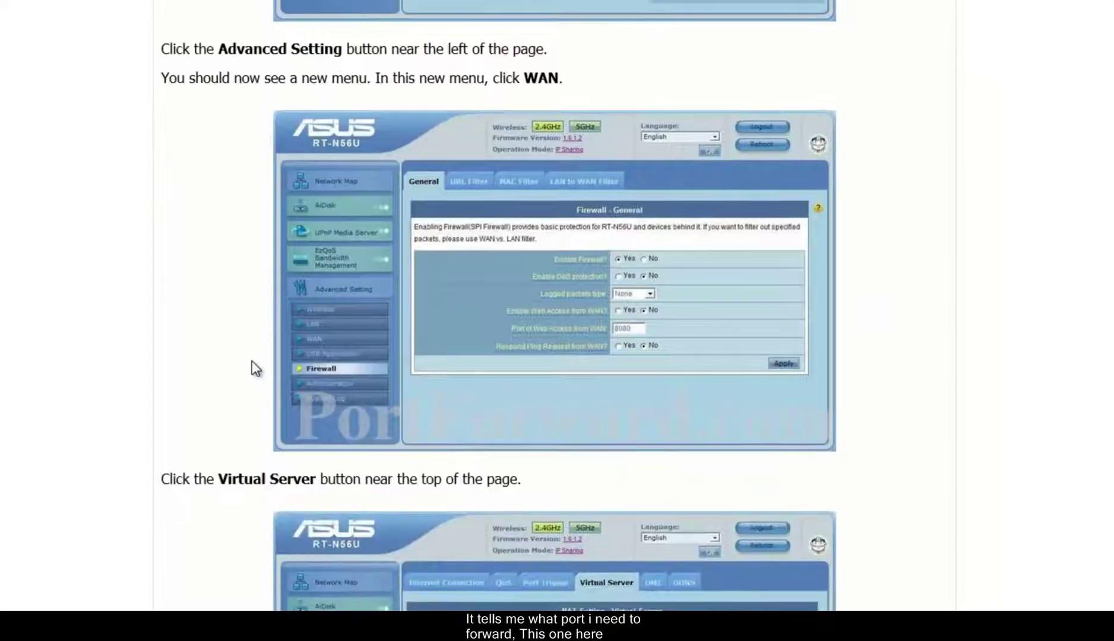
pyautogui.scroll(-12, 252, 361)
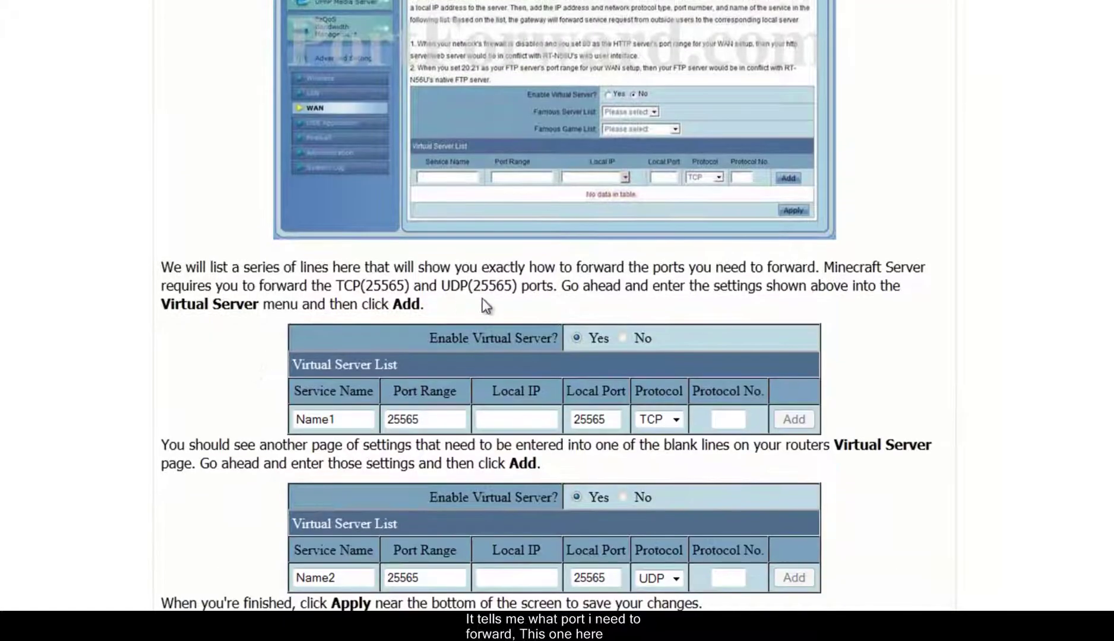
pyautogui.moveTo(520, 286); pyautogui.dragTo(473, 286)
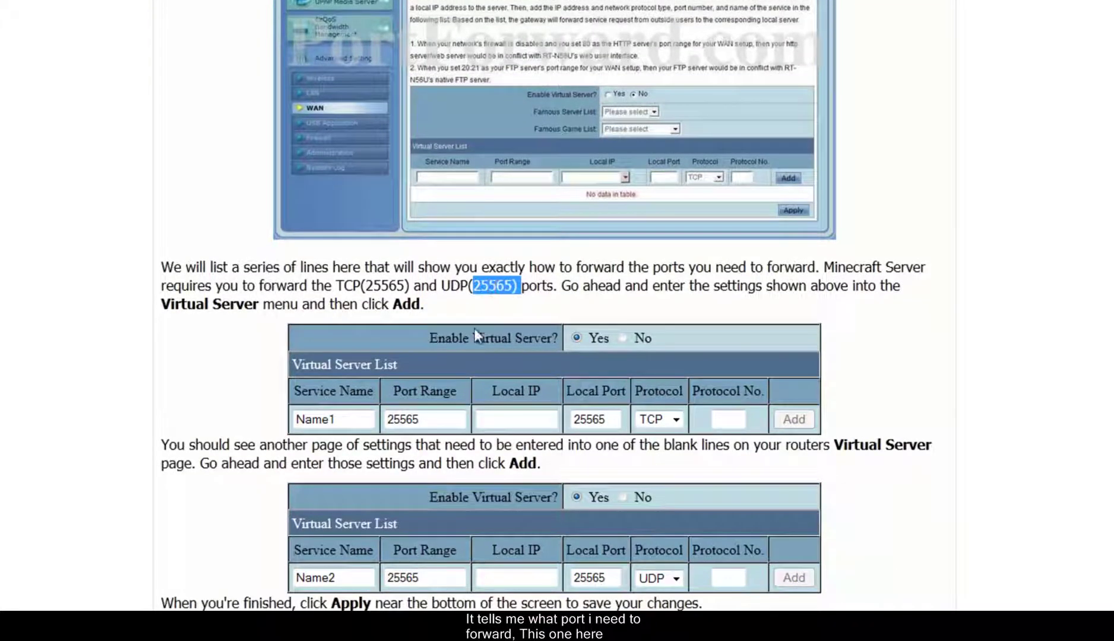
pyautogui.click(296, 419)
pyautogui.doubleClick(357, 419)
pyautogui.moveTo(387, 419); pyautogui.dragTo(413, 419)
pyautogui.moveTo(607, 423); pyautogui.dragTo(572, 420)
pyautogui.click(664, 417)
pyautogui.click(84, 238)
# - Compare the guide's router address 192.168.1.1 with the one saved in Notepad
pyautogui.scroll(6, 4, 332)
pyautogui.scroll(12, 6, 350)
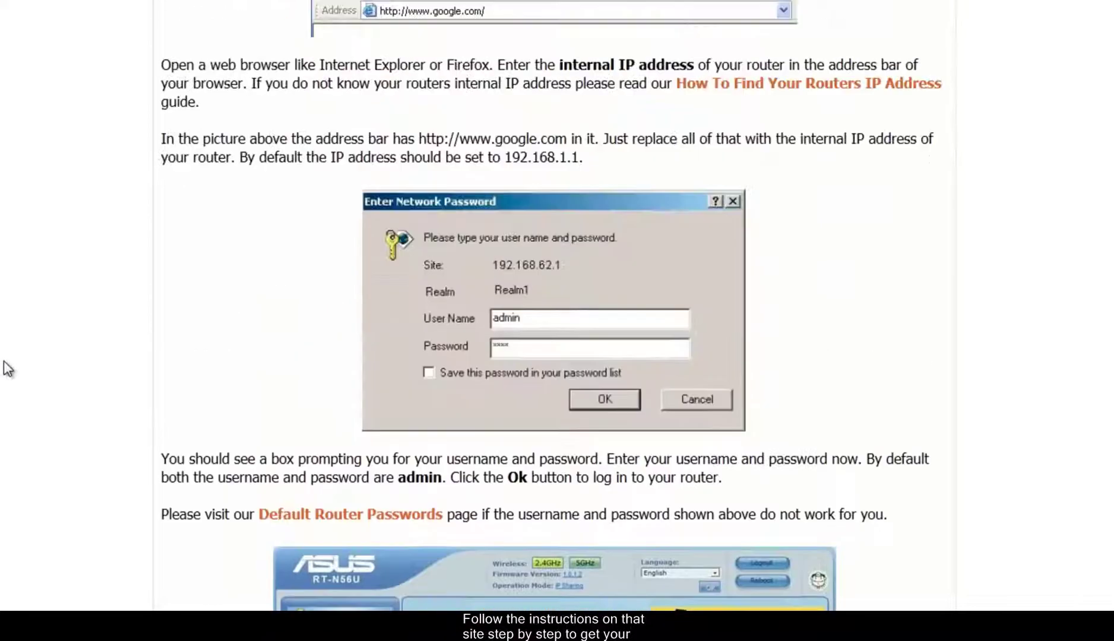
pyautogui.scroll(2, 430, 290)
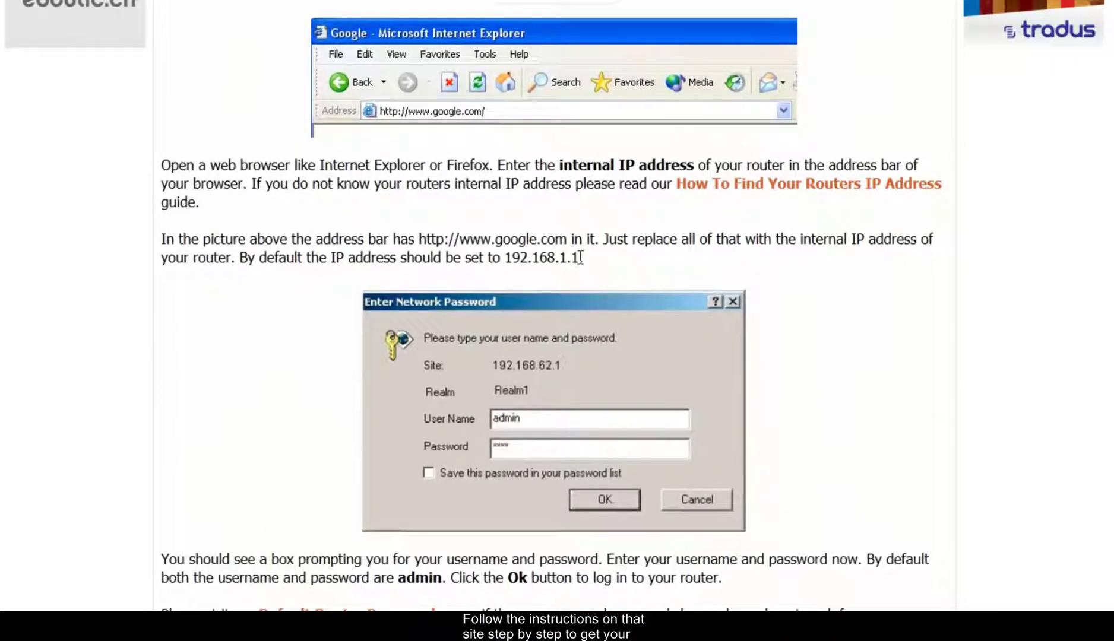
pyautogui.moveTo(581, 257); pyautogui.dragTo(510, 262)
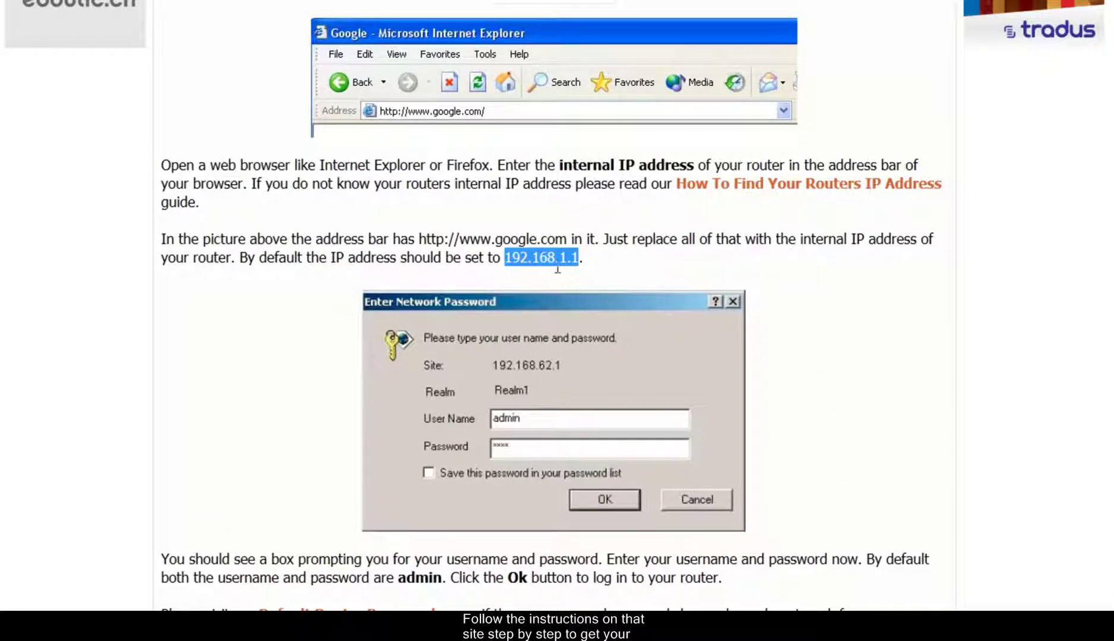
pyautogui.hotkey('alt', 'Tab')
pyautogui.moveTo(626, 98)
pyautogui.mouseDown()
pyautogui.moveTo(526, 100)
pyautogui.moveTo(618, 100)
pyautogui.mouseUp()
# - Sign in to the router at 192.168.1.1 with the administrator user name and password
pyautogui.click(146, 202)
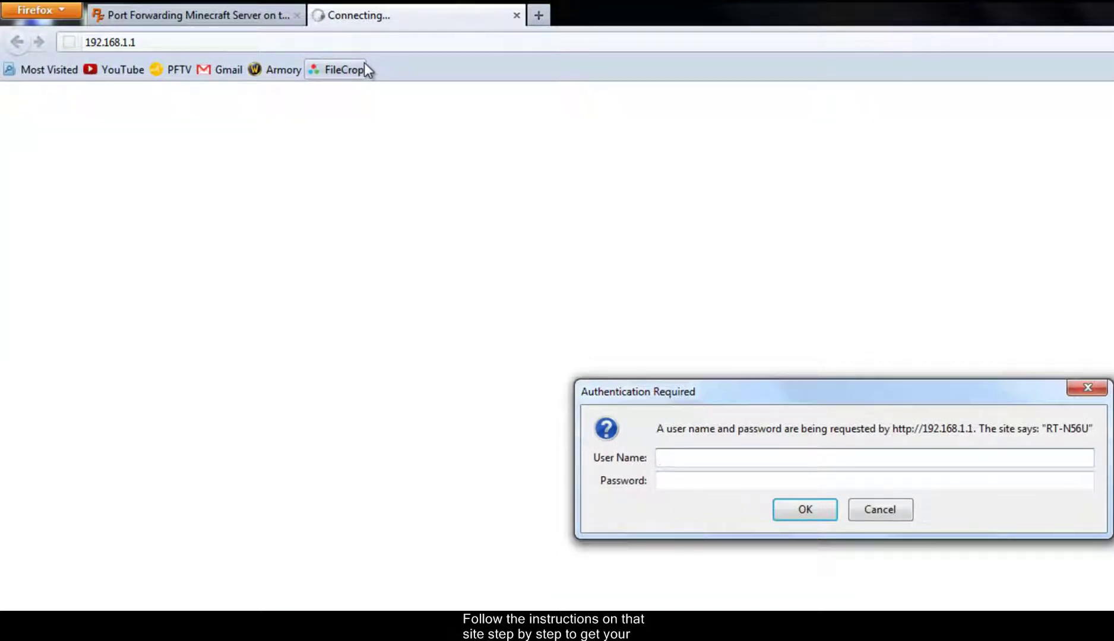
pyautogui.write('ADMIN')
pyautogui.press('BackSpace')
pyautogui.press('BackSpace')
pyautogui.press('BackSpace')
pyautogui.press('BackSpace')
pyautogui.press('BackSpace')
pyautogui.write('admin')
pyautogui.press('Tab')
pyautogui.write('admin')
pyautogui.press('Return')
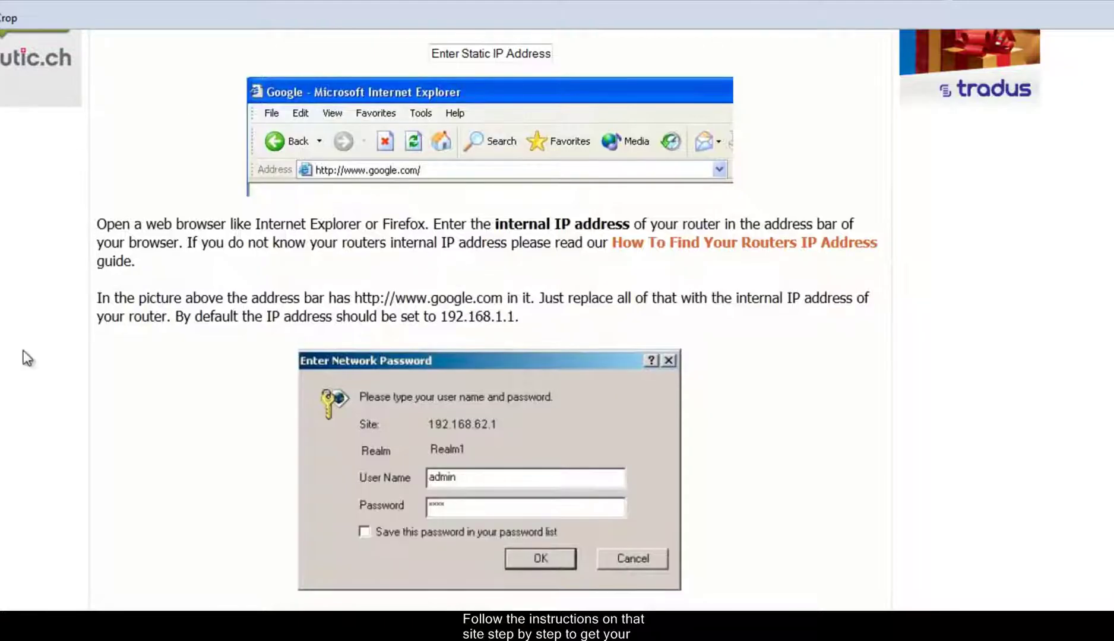
# - Scroll the PortForward.com guide down to its Virtual Server step
pyautogui.scroll(-10, 27, 359)
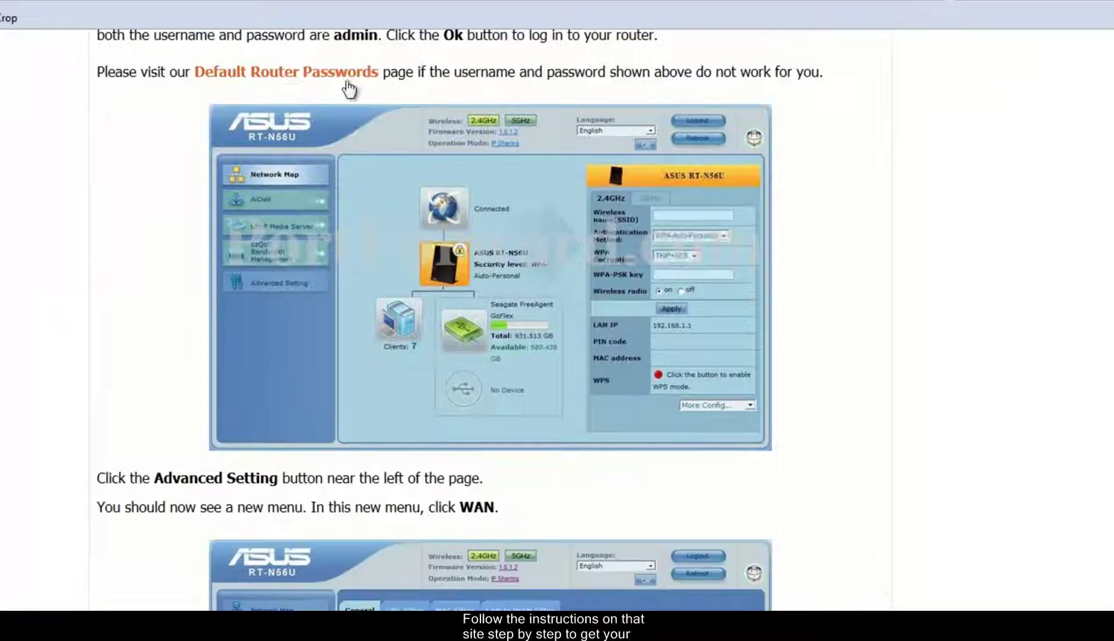
pyautogui.scroll(-10, 400, 426)
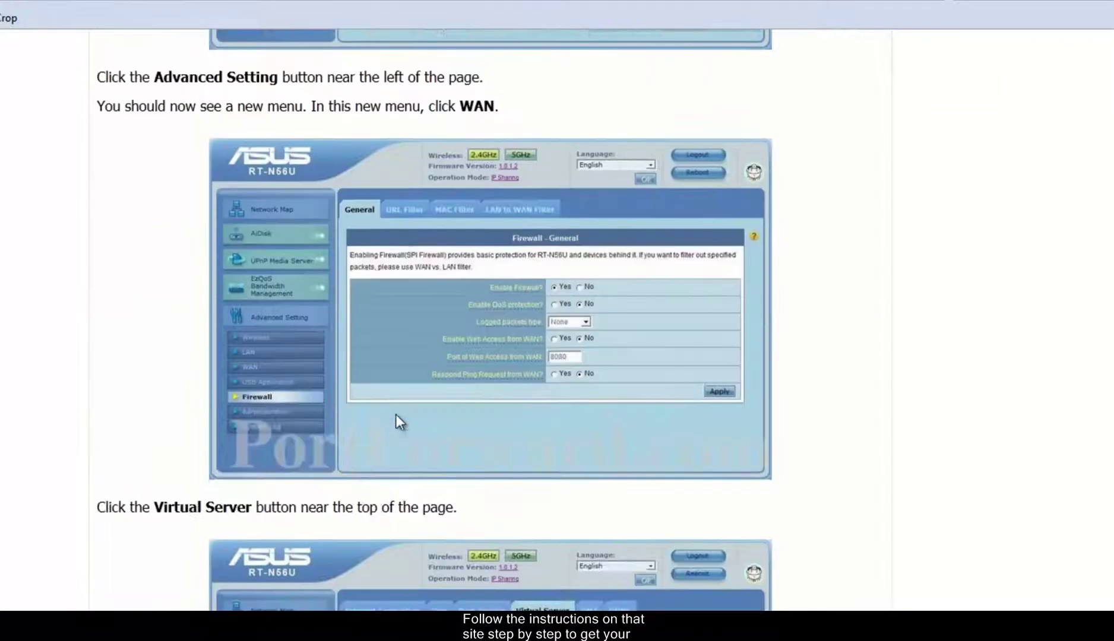
pyautogui.scroll(-2, 333, 278)
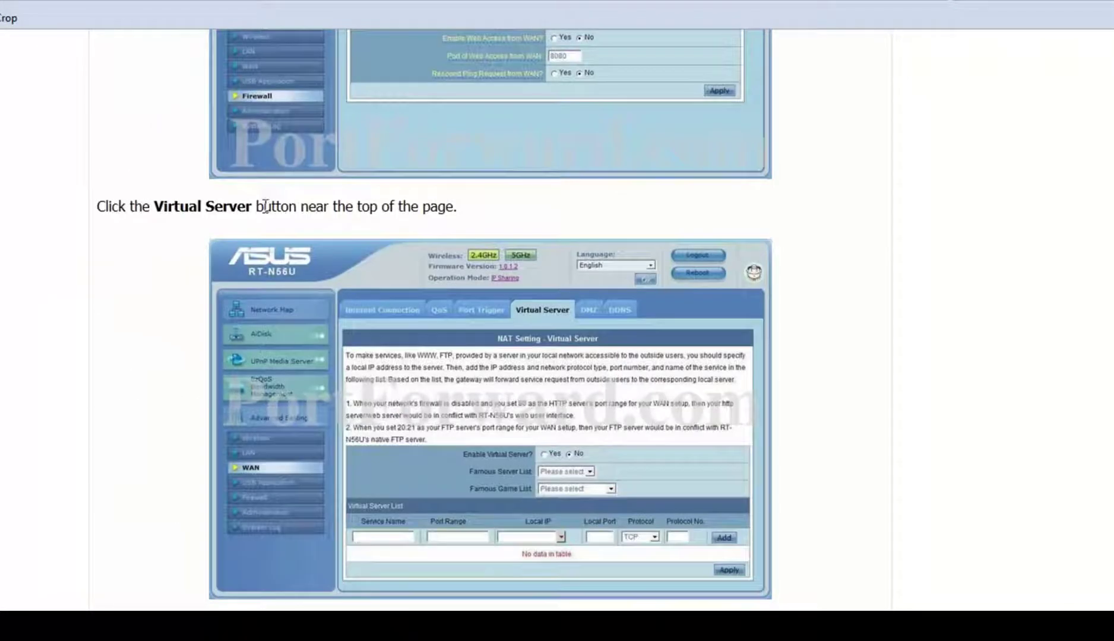
pyautogui.moveTo(265, 206); pyautogui.dragTo(180, 206)
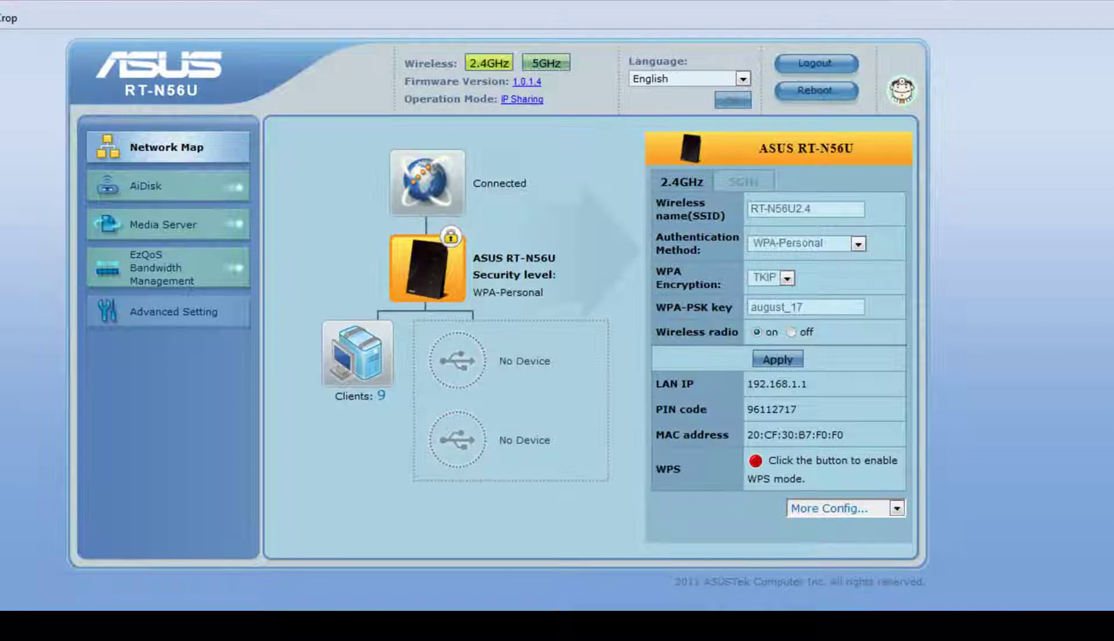
# - Open Advanced Setting's Virtual Server list and confirm the rule forwards port 25565 to 192.168.1.124
pyautogui.click(182, 313)
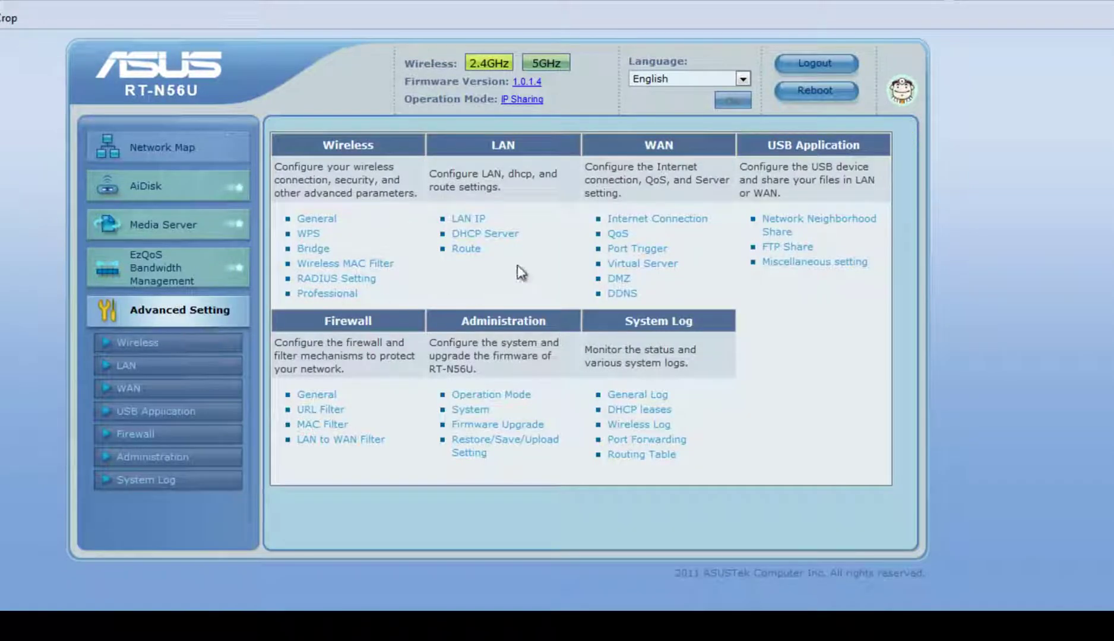
pyautogui.click(652, 267)
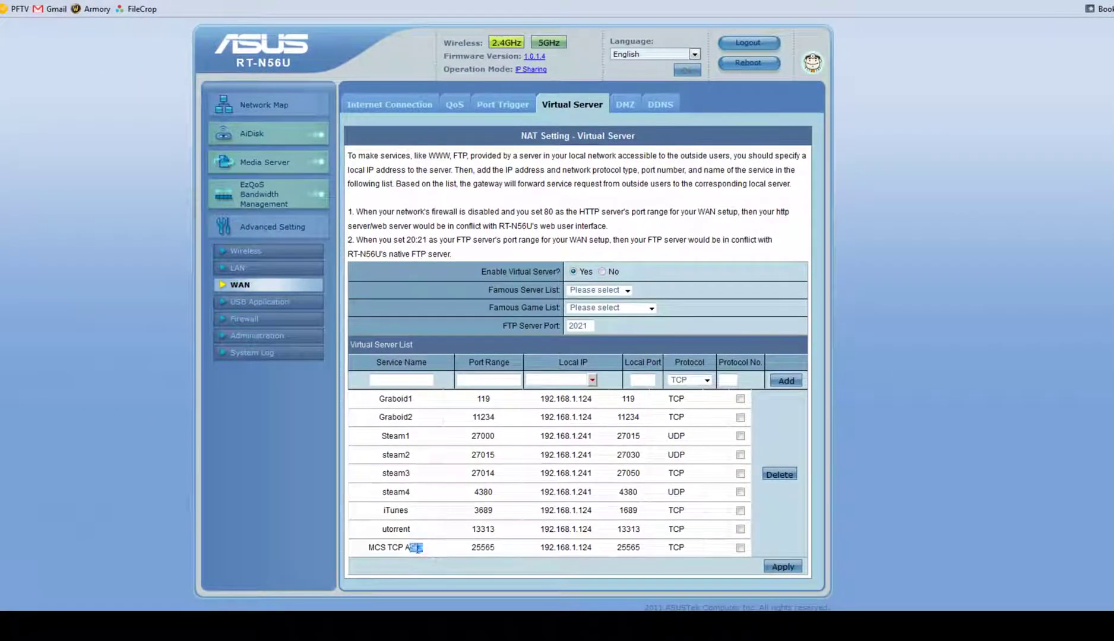
pyautogui.moveTo(432, 549); pyautogui.dragTo(367, 547)
pyautogui.doubleClick(493, 548)
pyautogui.moveTo(595, 549); pyautogui.dragTo(660, 558)
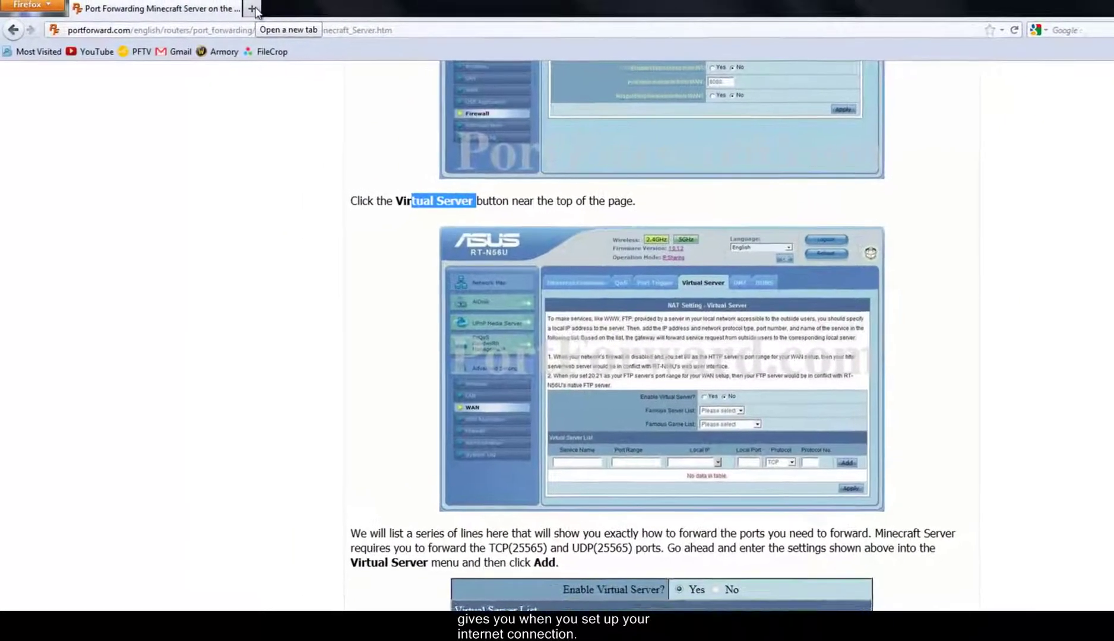
# - Search Google for 'whatismyip' in a new tab and open the whatismyip.com result
pyautogui.doubleClick(253, 9)
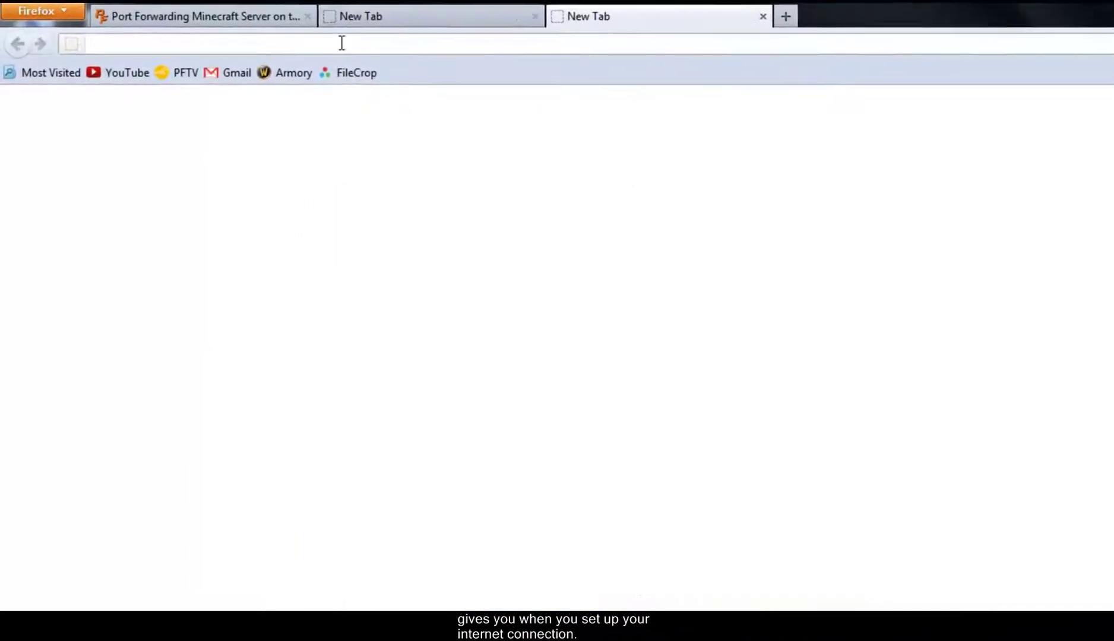
pyautogui.click(831, 19)
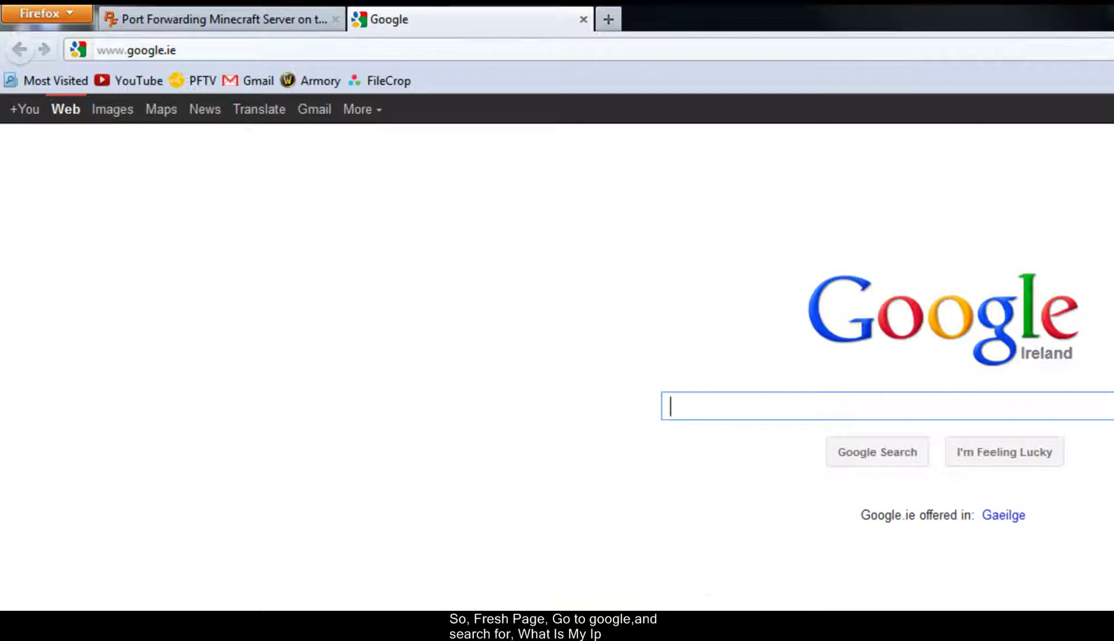
pyautogui.write('whatism')
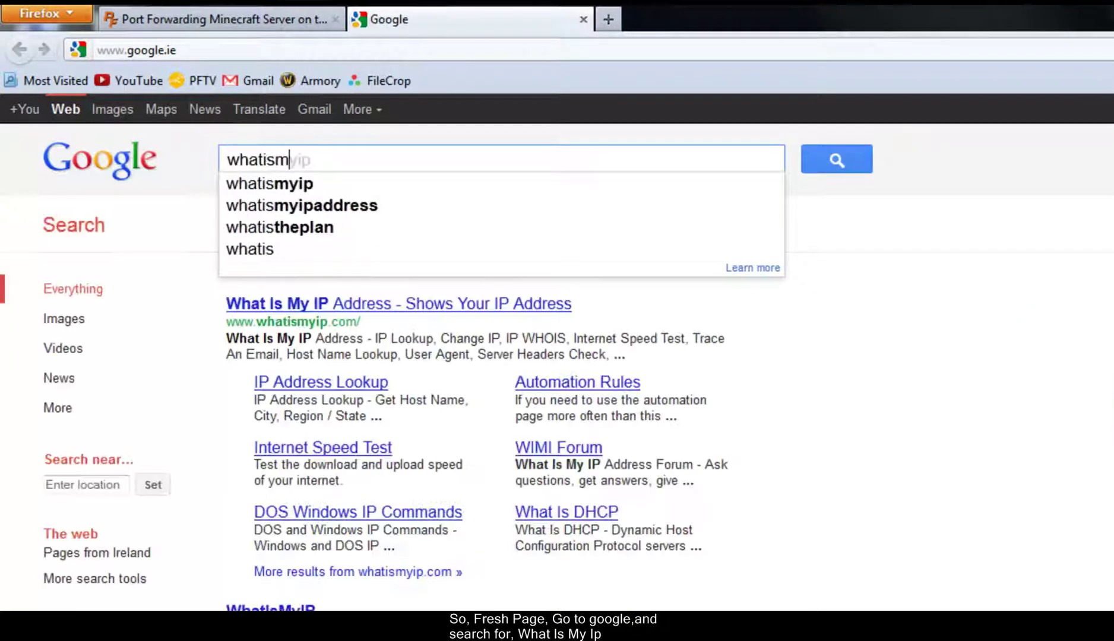
pyautogui.write('yip')
pyautogui.press('Return')
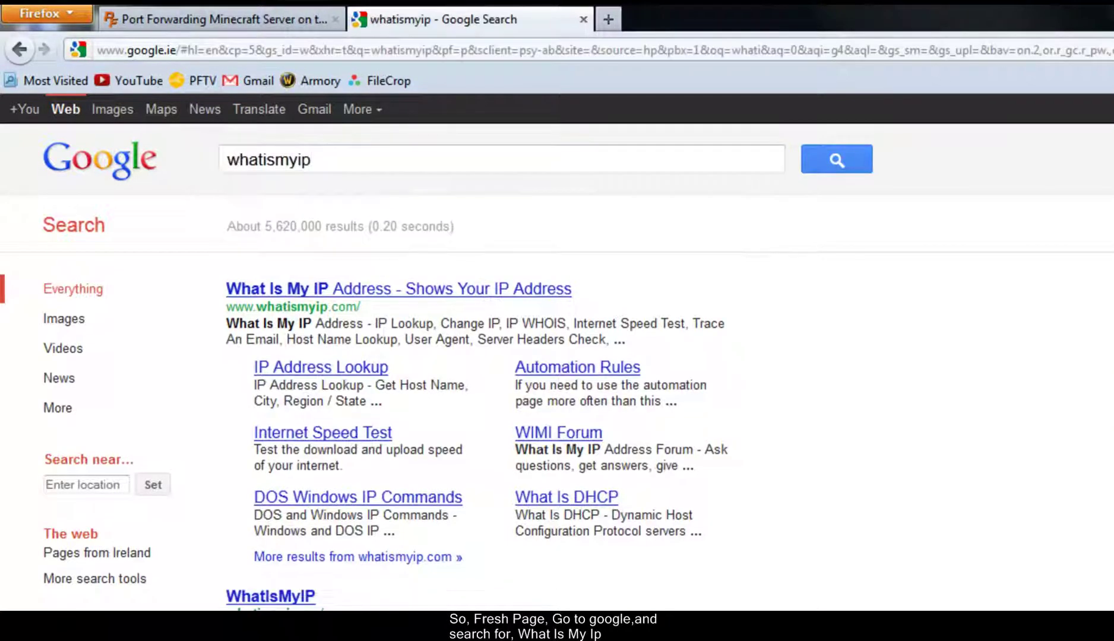
pyautogui.moveTo(369, 309); pyautogui.dragTo(221, 306)
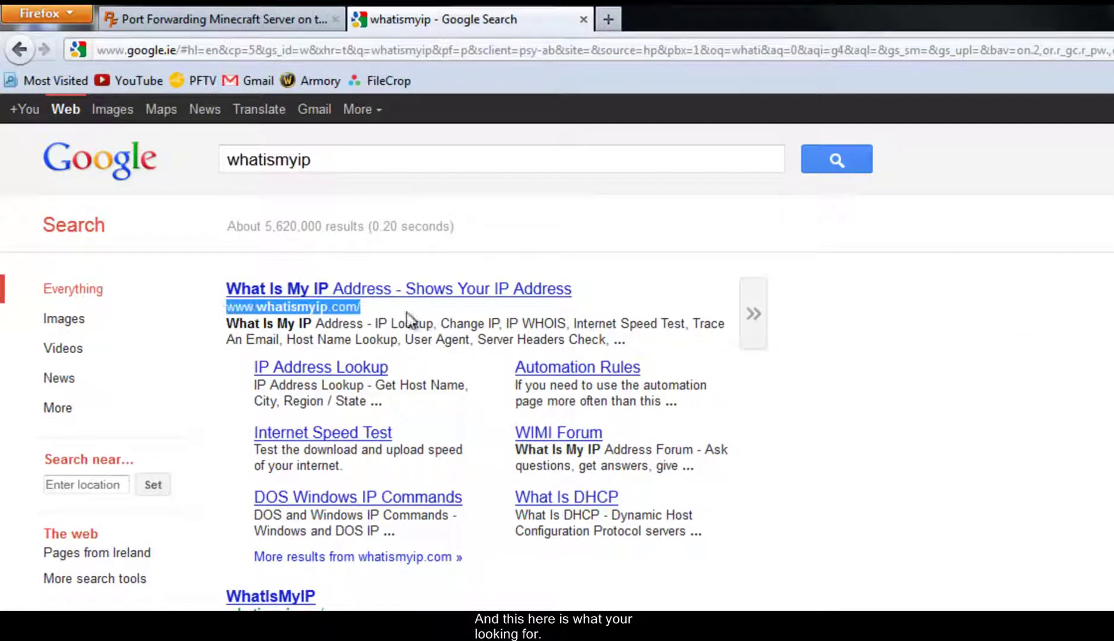
pyautogui.click(385, 311)
pyautogui.click(379, 294)
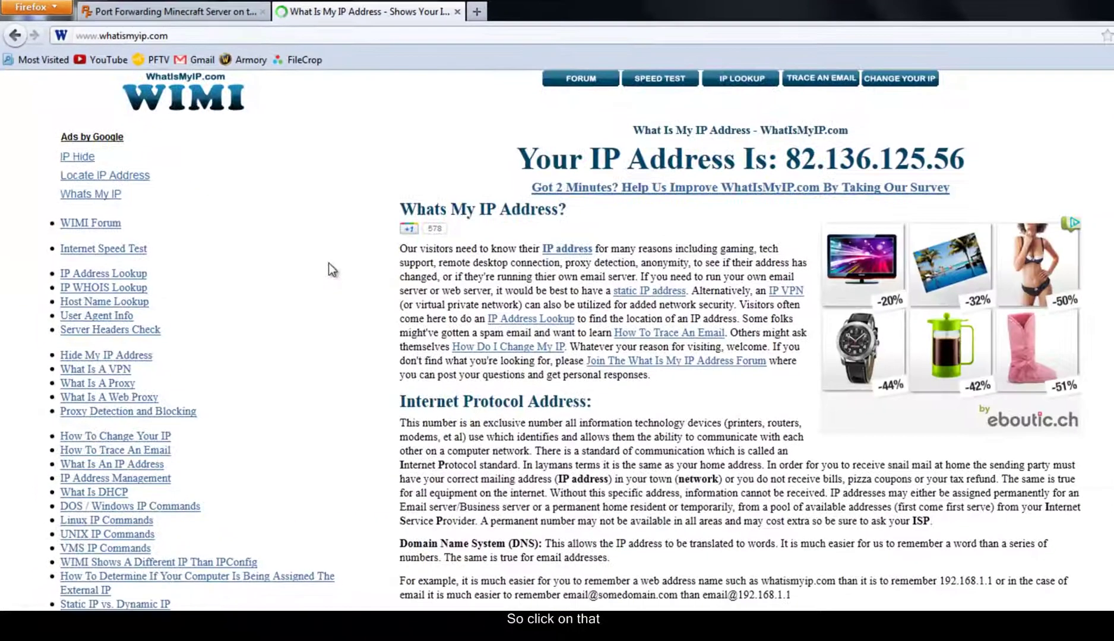
pyautogui.moveTo(973, 154); pyautogui.dragTo(785, 159)
pyautogui.rightClick(806, 149)
pyautogui.click(848, 165)
pyautogui.hotkey('alt', 'Tab')
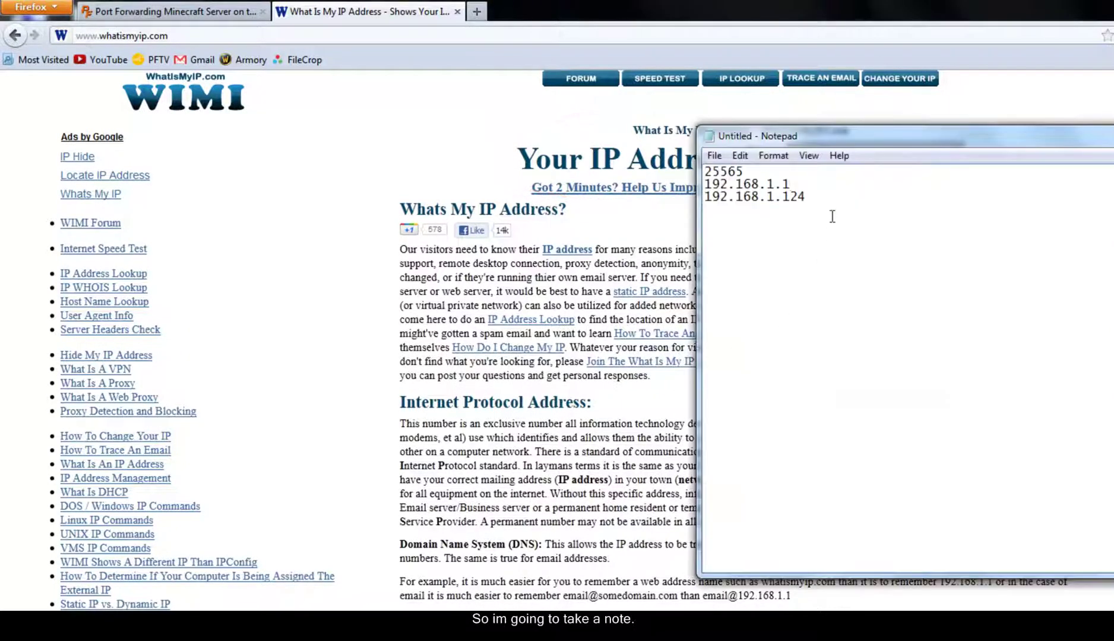
pyautogui.click(832, 194)
pyautogui.hotkey('ctrl', 'v')
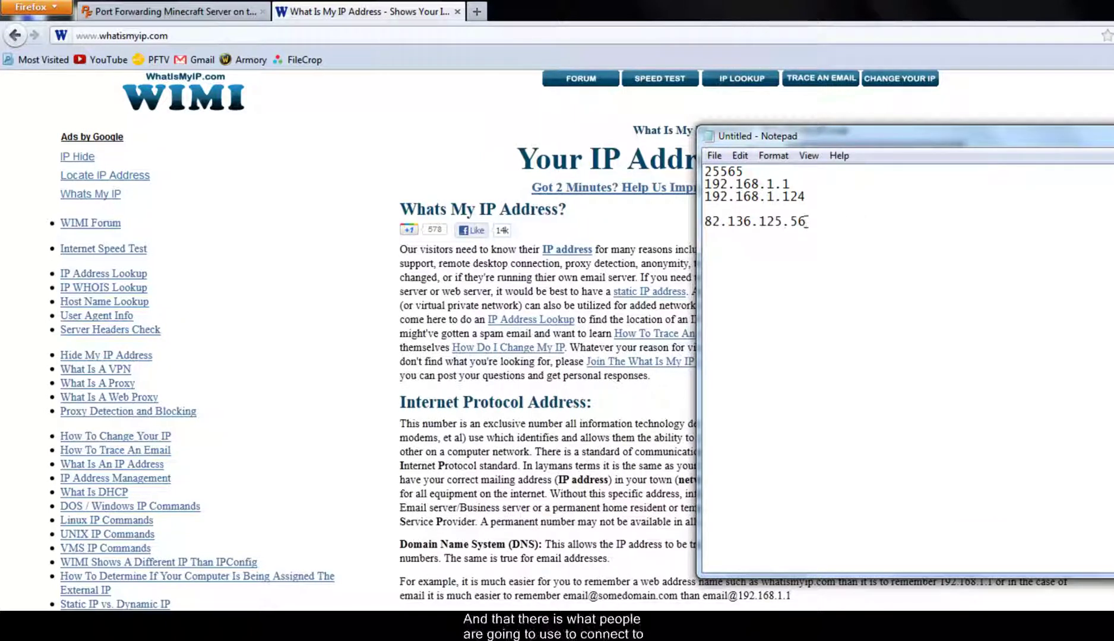
pyautogui.moveTo(806, 223); pyautogui.dragTo(712, 227)
pyautogui.click(710, 228)
pyautogui.hotkey('alt', 'Tab')
# - Close Firefox, run Minecraft_Server.exe from the Minecraft Server folder, allow it, and minimize its window
pyautogui.hotkey('alt', 'F4')
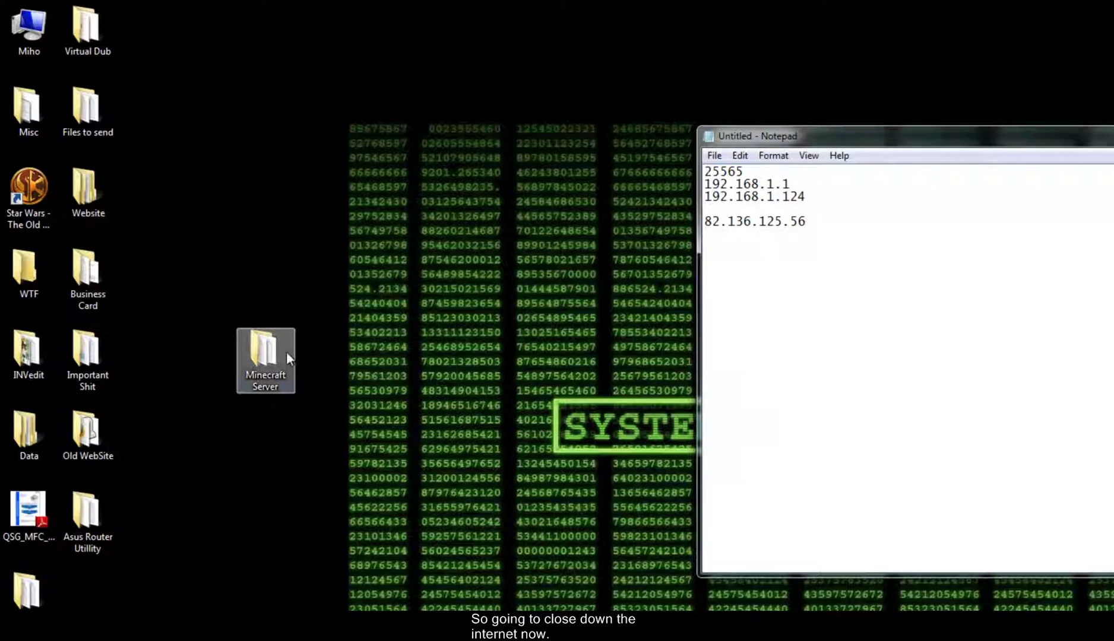
pyautogui.doubleClick(275, 350)
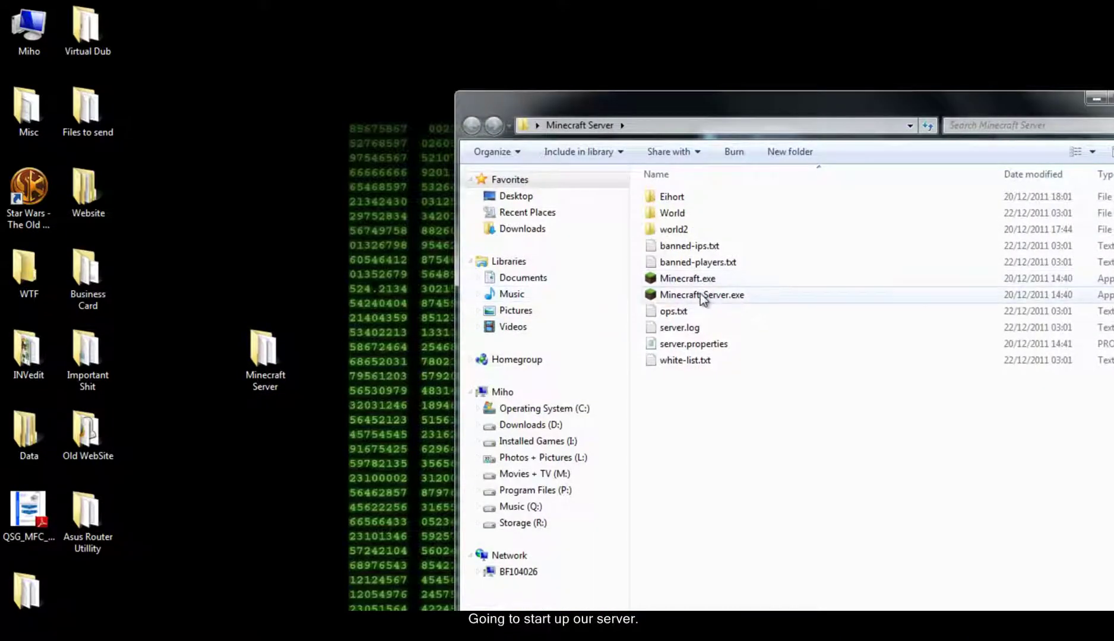
pyautogui.doubleClick(701, 296)
pyautogui.click(808, 426)
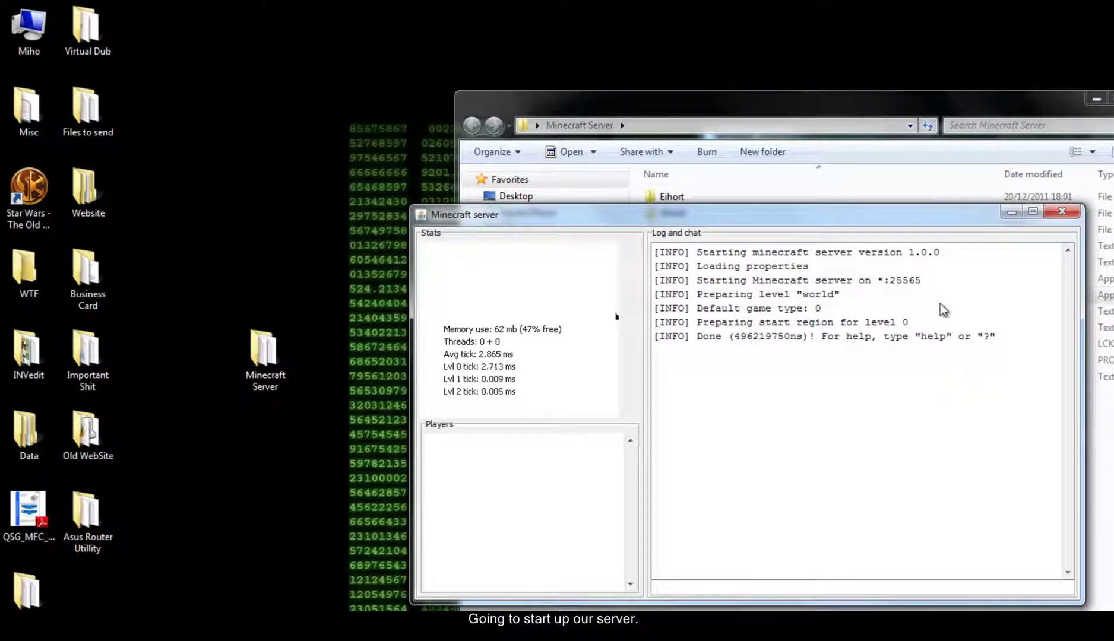
pyautogui.click(1013, 209)
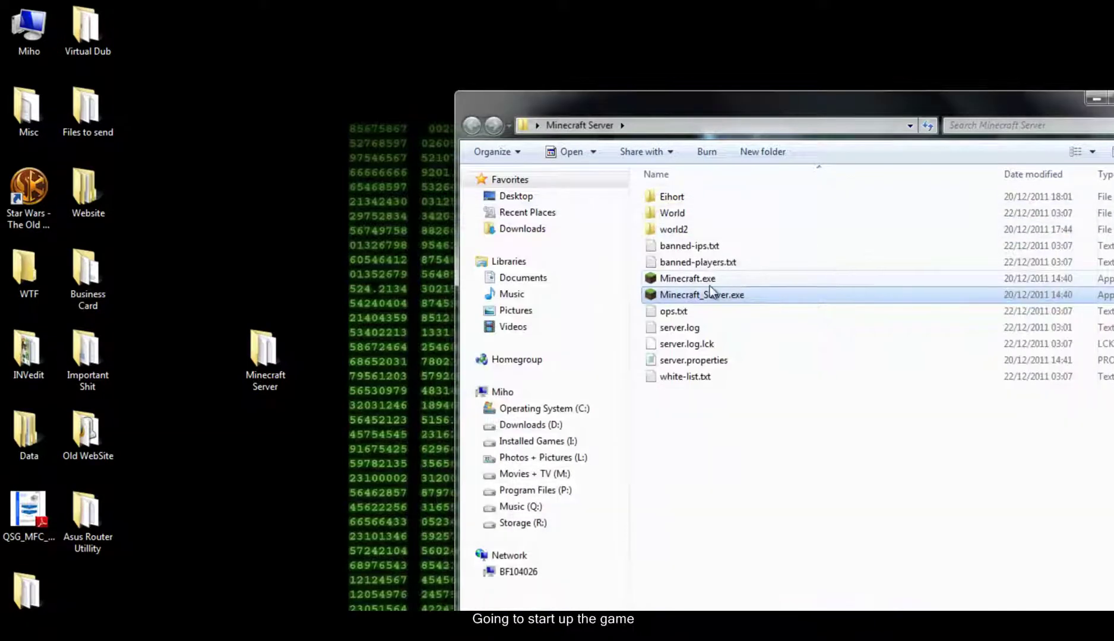
# - Start the Minecraft Launcher, allow it to run, and minimize the file browser
pyautogui.doubleClick(693, 280)
pyautogui.click(796, 426)
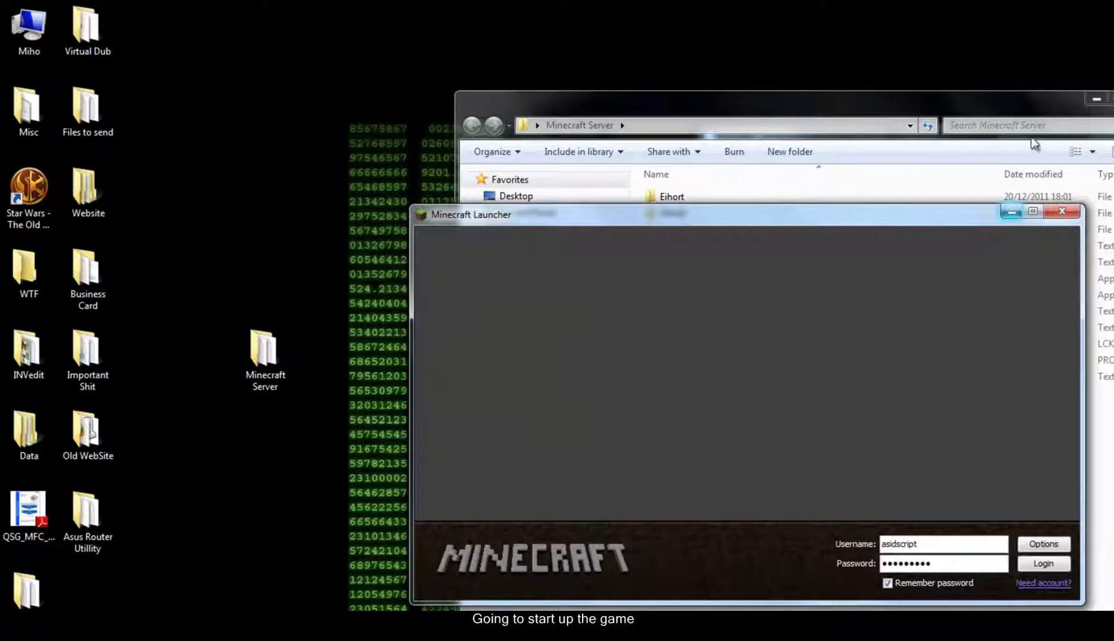
pyautogui.click(1096, 99)
# - Dock the Minecraft Launcher on the left and the notes on the right half
pyautogui.moveTo(839, 219); pyautogui.dragTo(1, 199)
pyautogui.moveTo(790, 140); pyautogui.dragTo(1112, 143)
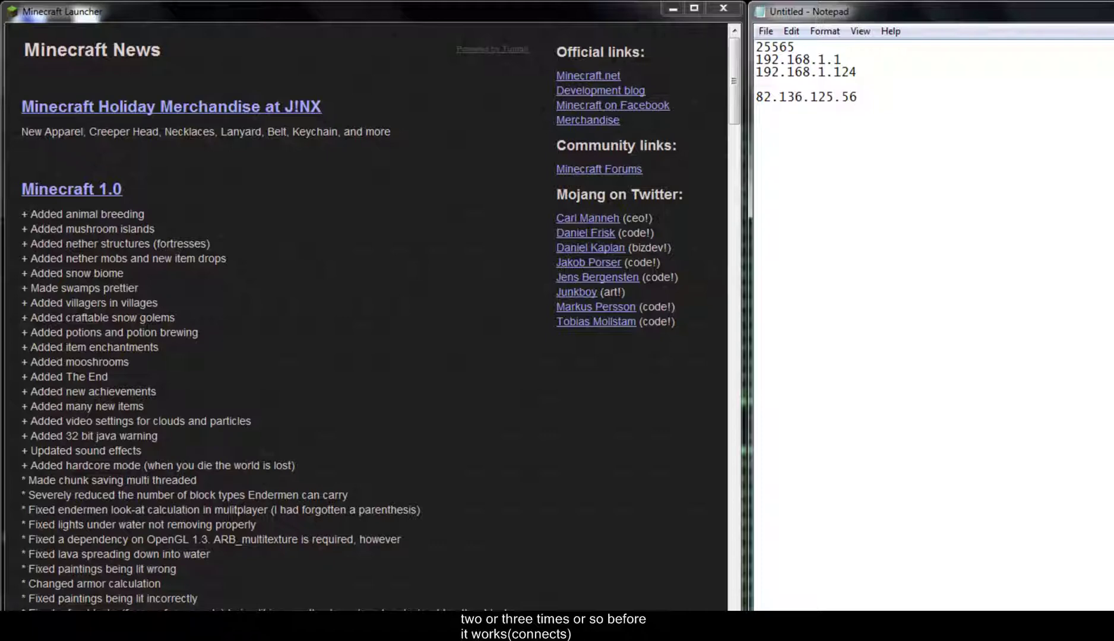
pyautogui.hotkey('alt', 'Tab')
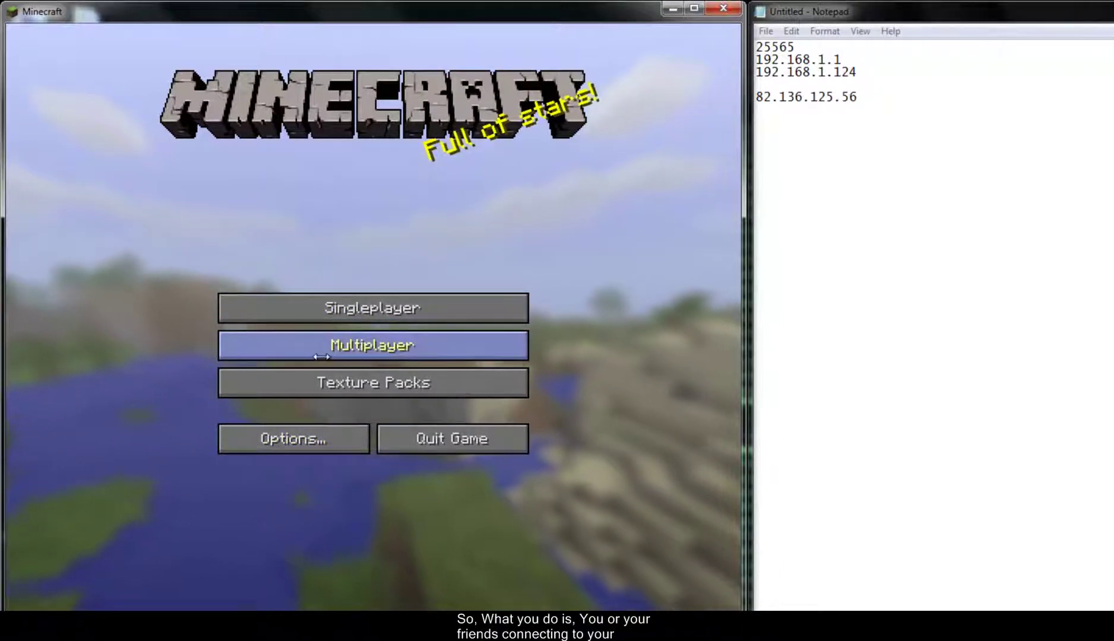
pyautogui.click(386, 351)
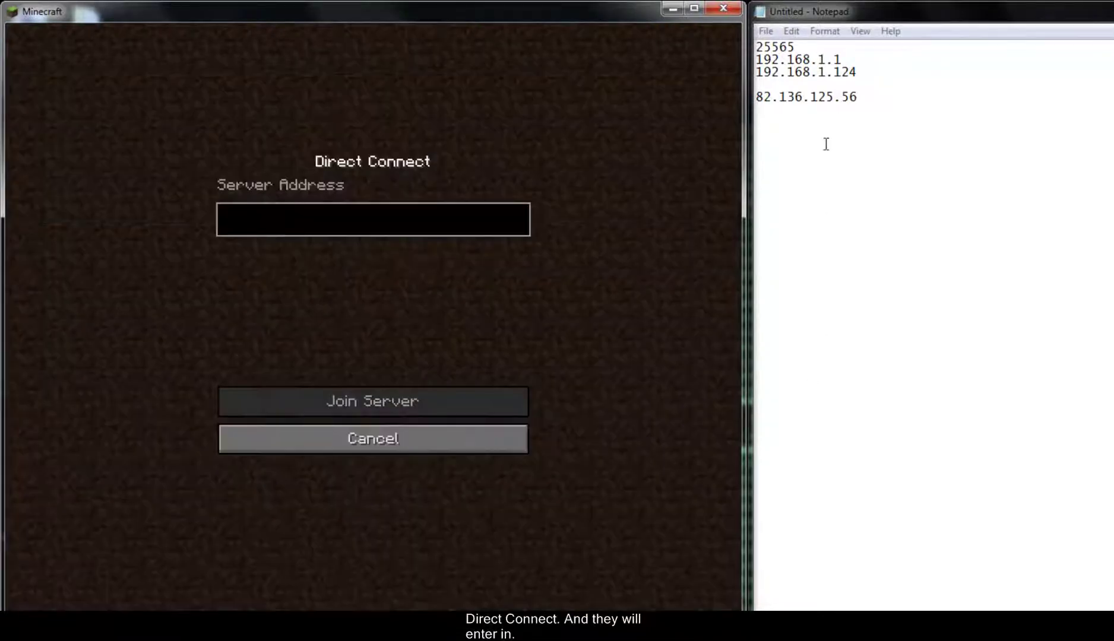
pyautogui.click(854, 100)
pyautogui.moveTo(857, 98); pyautogui.dragTo(756, 98)
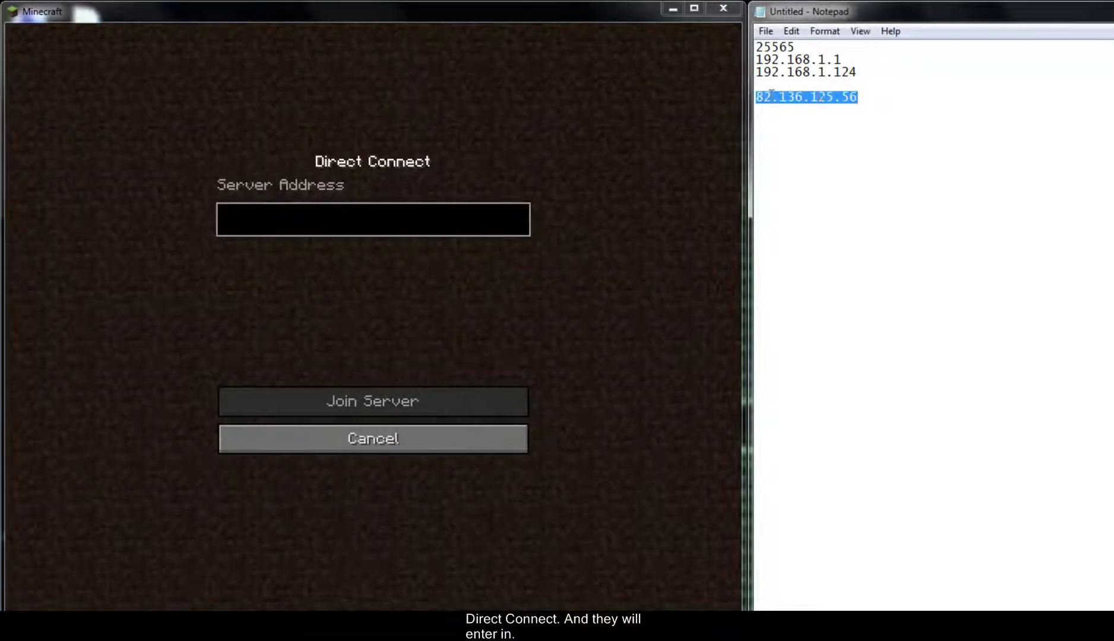
pyautogui.rightClick(797, 97)
pyautogui.click(844, 154)
# - Paste 82.136.125.56 as the server address and join, which fails with an invalid server key
pyautogui.click(381, 226)
pyautogui.hotkey('ctrl', 'v')
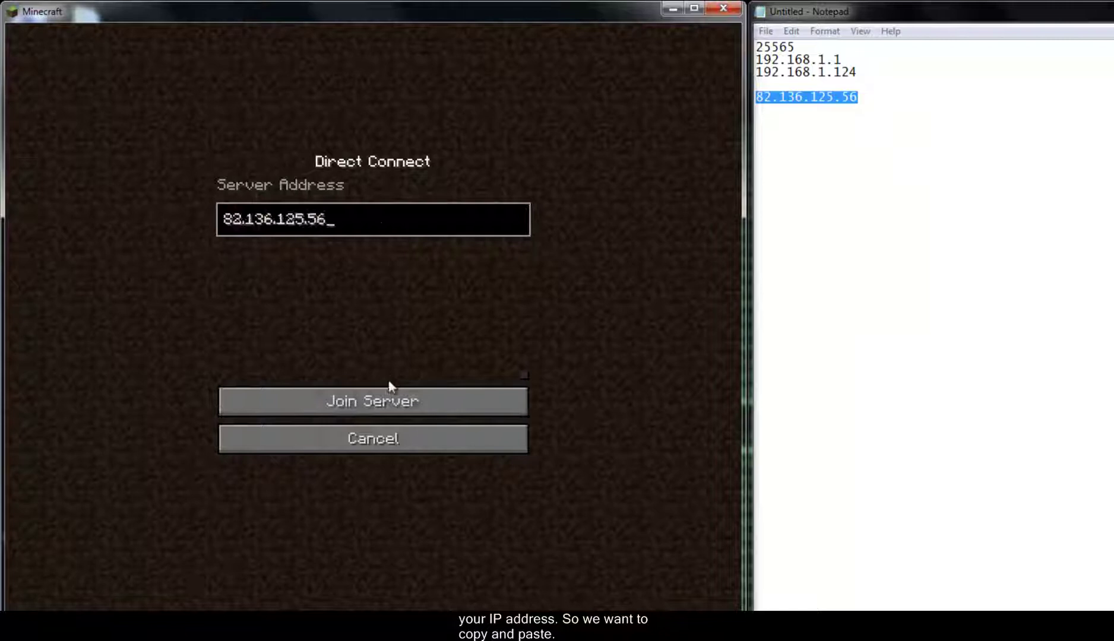
pyautogui.click(378, 404)
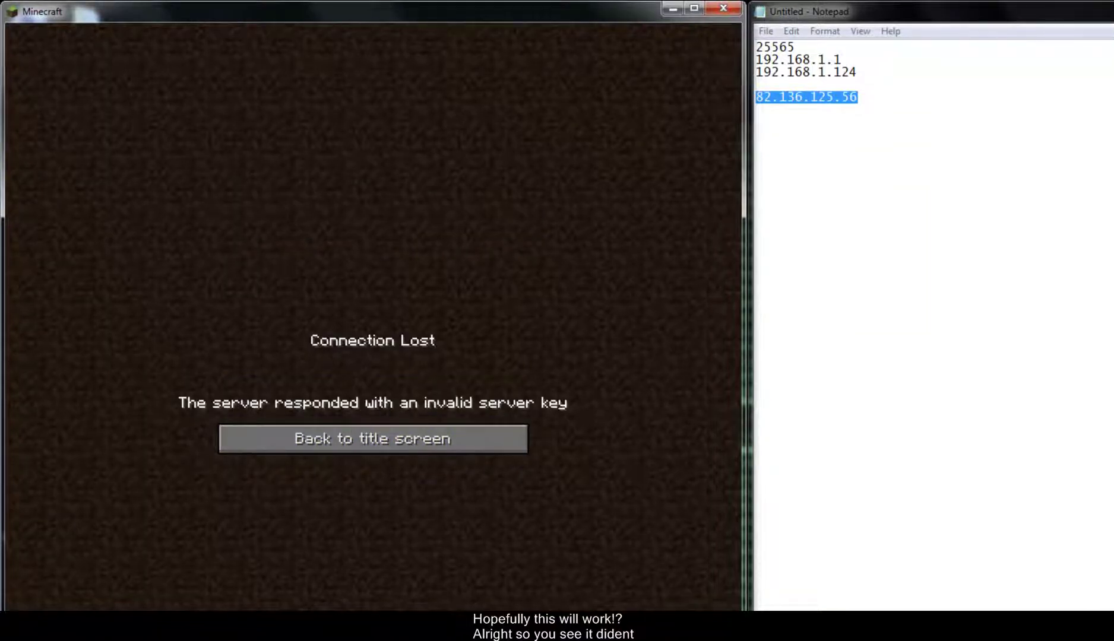
pyautogui.hotkey('alt', 'Tab')
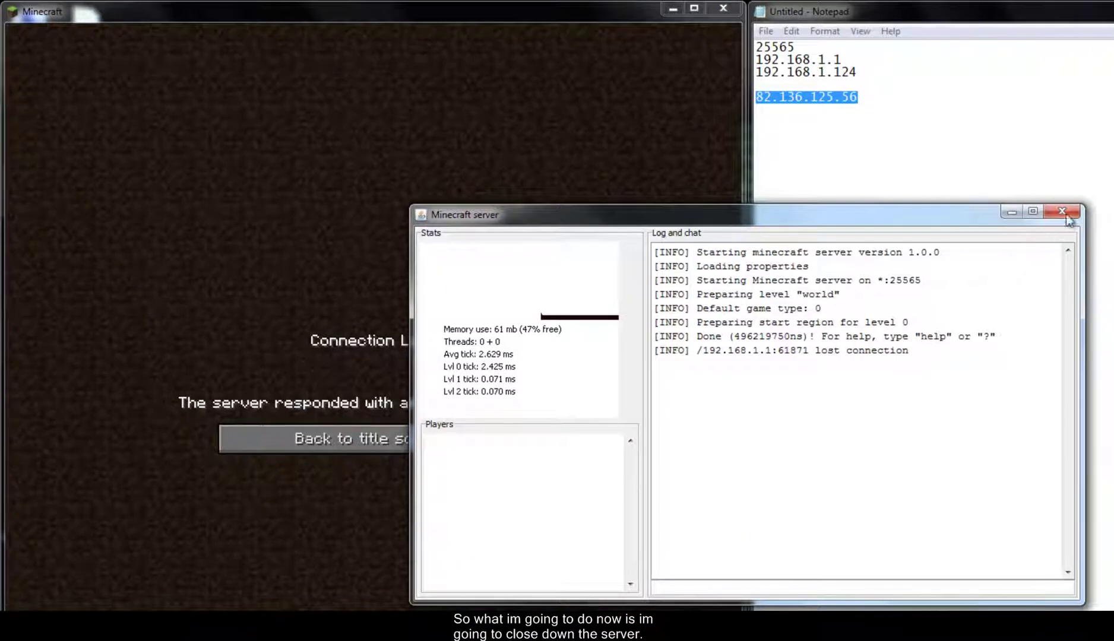
# - Shut down the Minecraft server and relaunch Minecraft_Server.exe from its folder
pyautogui.click(1063, 213)
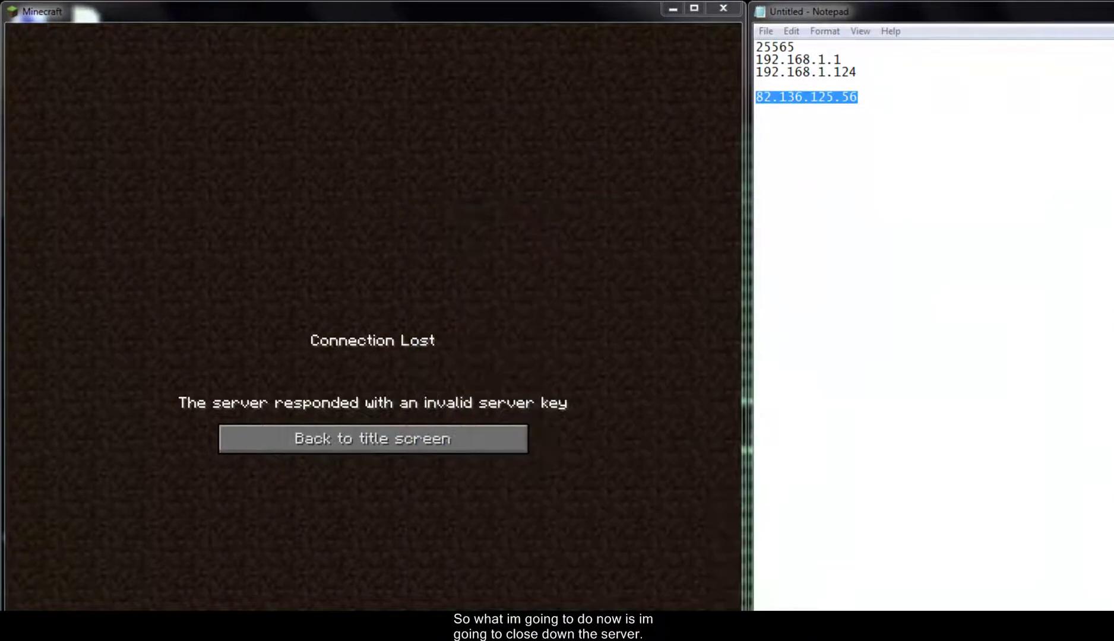
pyautogui.hotkey('alt', 'Tab')
pyautogui.doubleClick(695, 295)
pyautogui.click(799, 426)
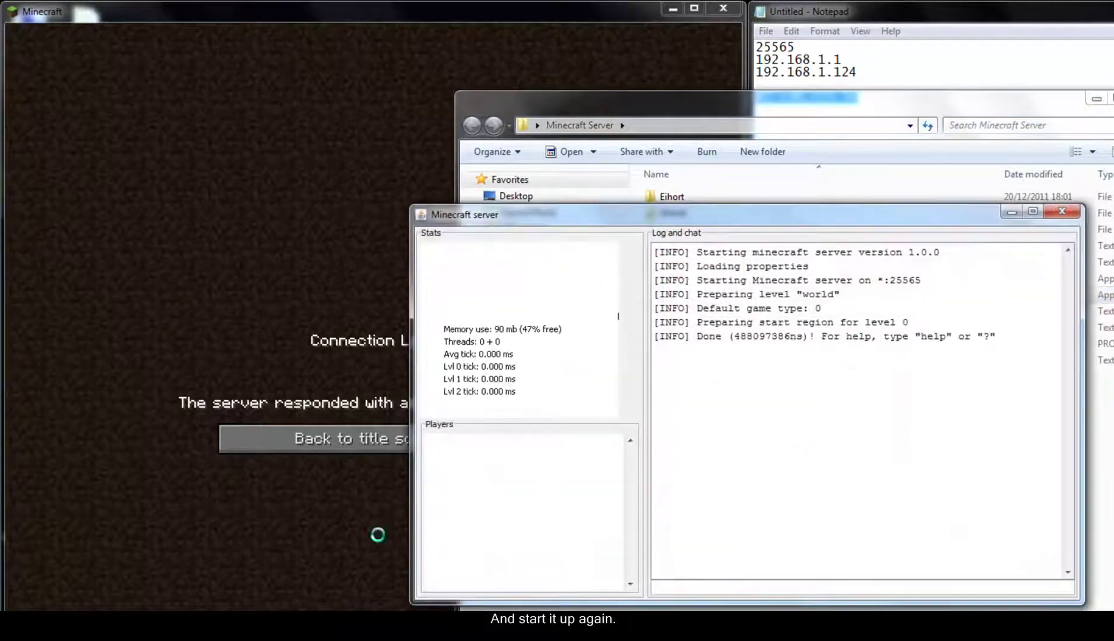
# - Rejoin 82.136.125.56 via Direct Connect, check the console login, and maximize the game window
pyautogui.click(316, 524)
pyautogui.click(380, 439)
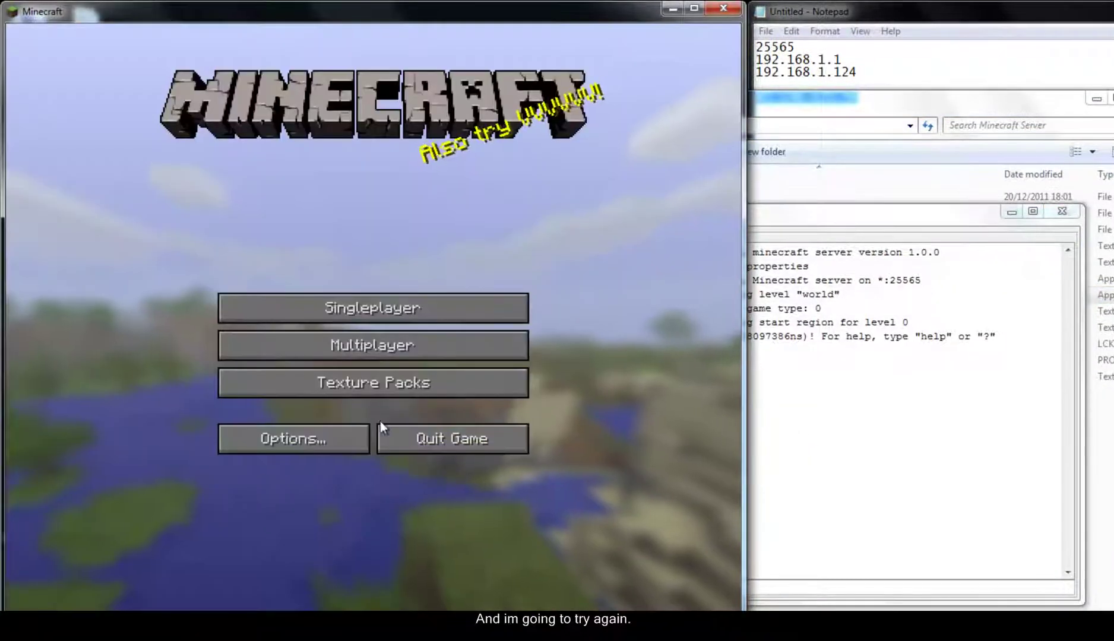
pyautogui.click(363, 353)
pyautogui.click(393, 561)
pyautogui.hotkey('ctrl', 'v')
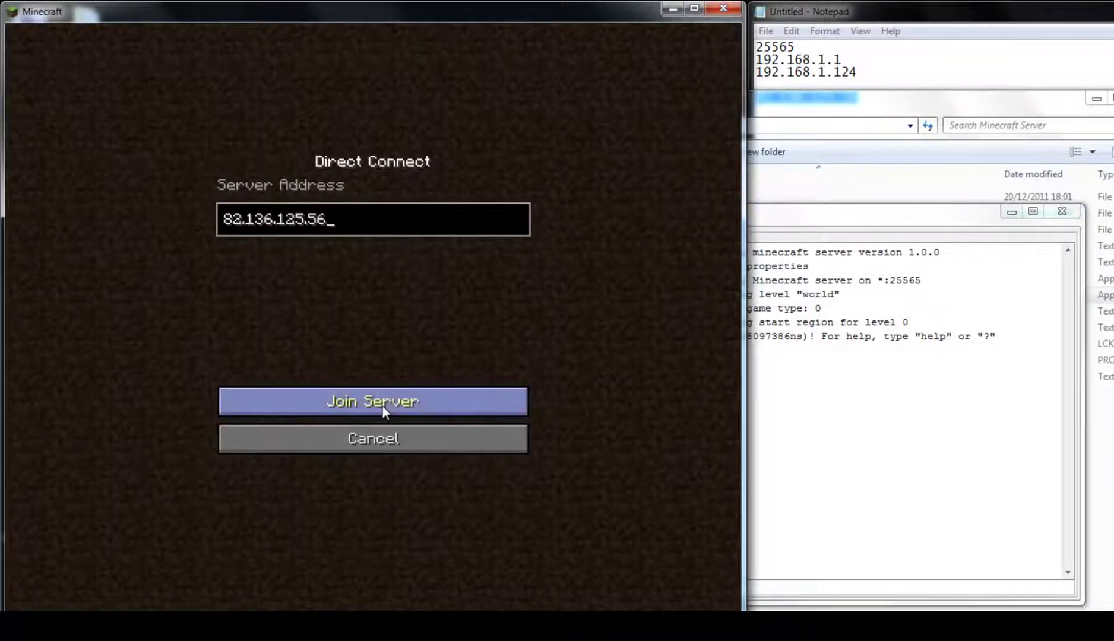
pyautogui.click(383, 403)
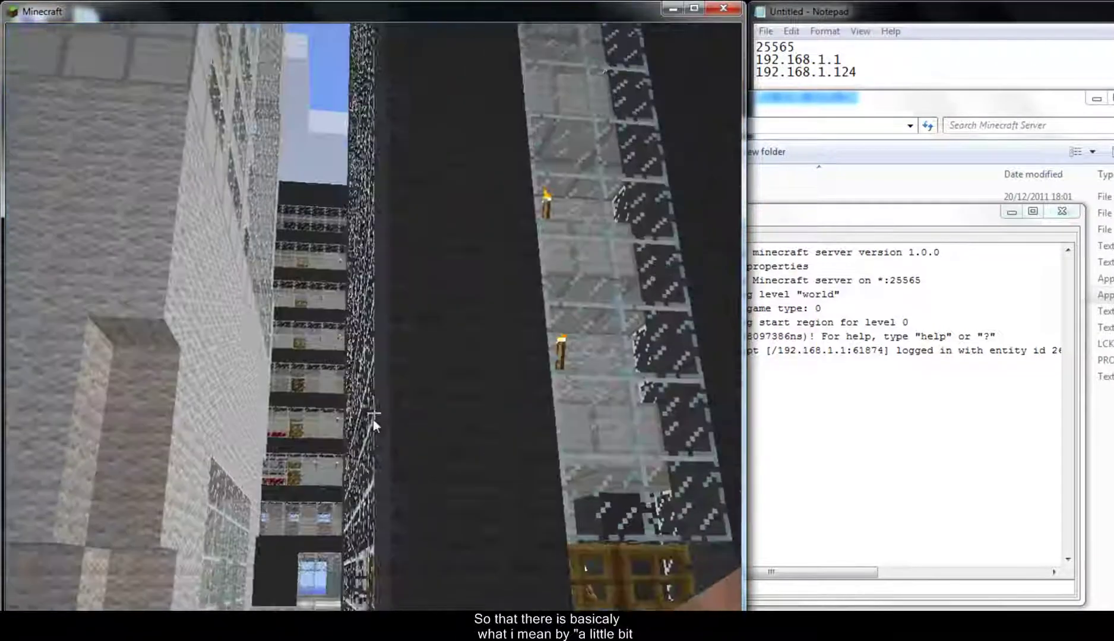
pyautogui.hotkey('alt', 'Tab')
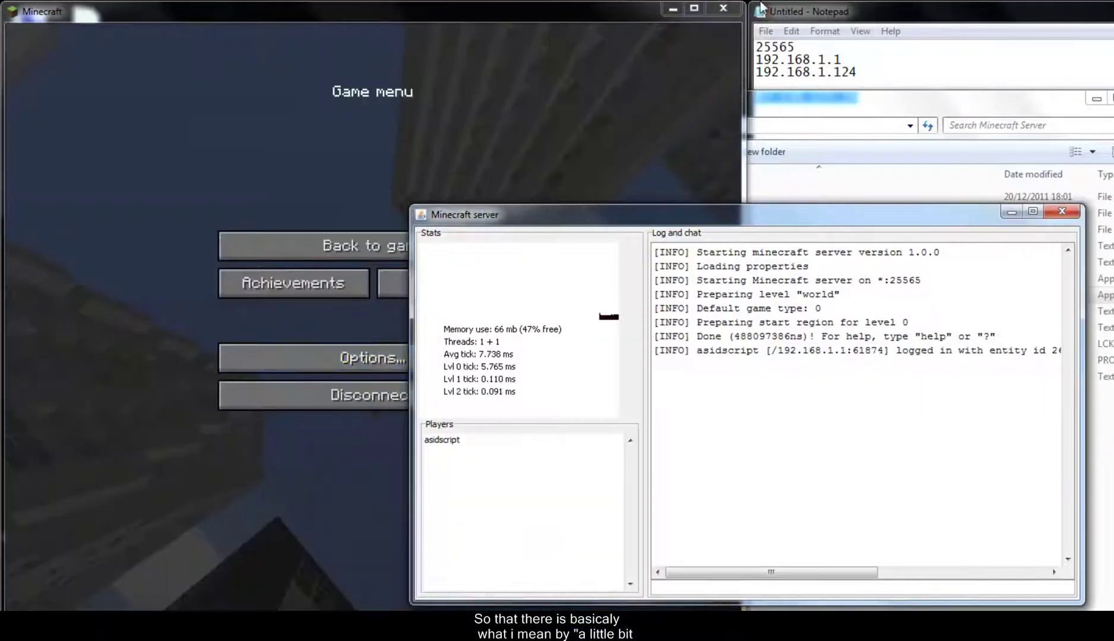
pyautogui.click(694, 8)
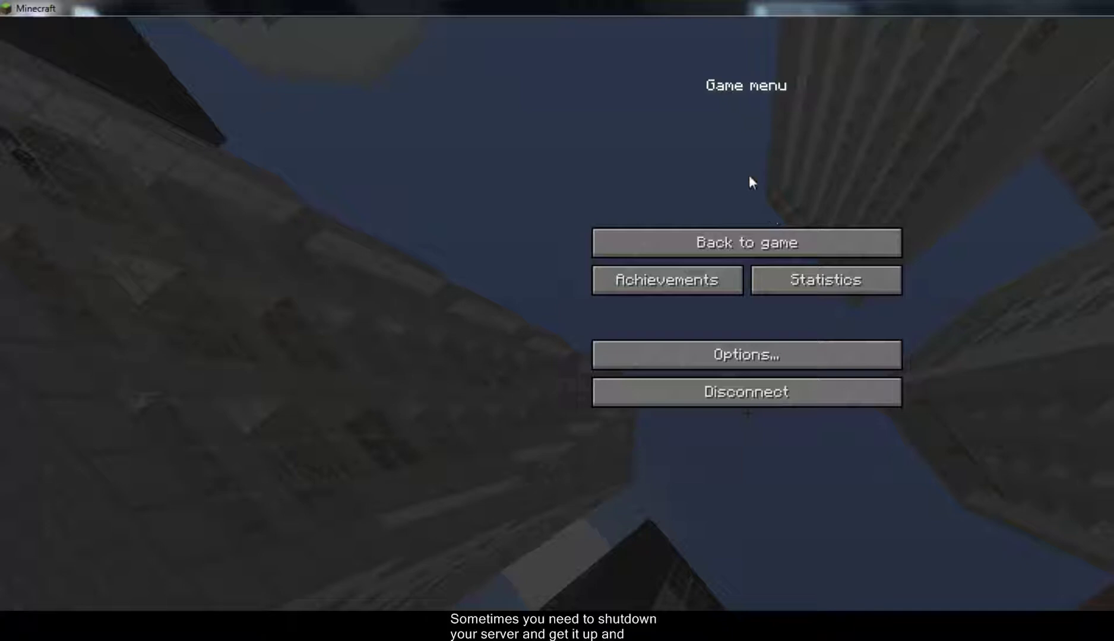
# - Resume the game and walk the city streets past brick buildings toward a tree
pyautogui.click(722, 250)
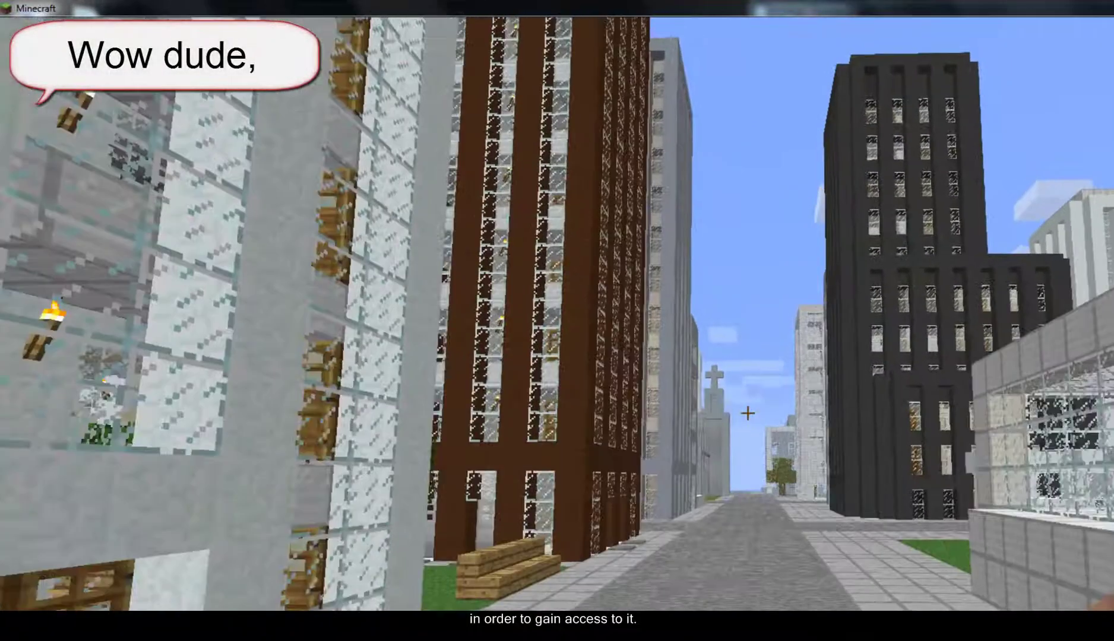
pyautogui.press('w')
pyautogui.press('w')
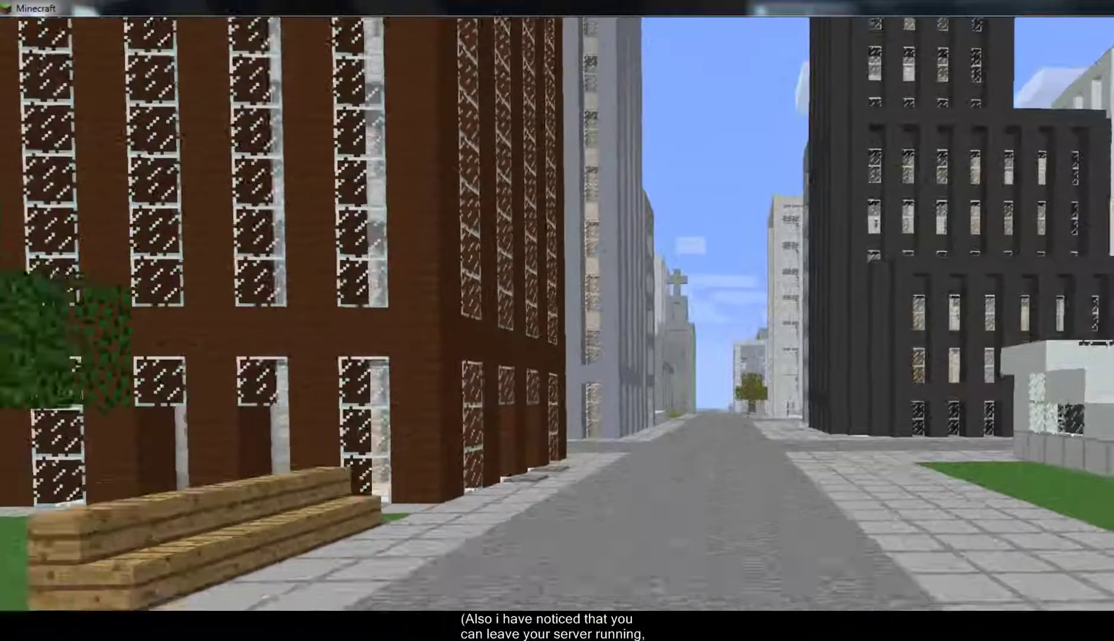
pyautogui.press('w')
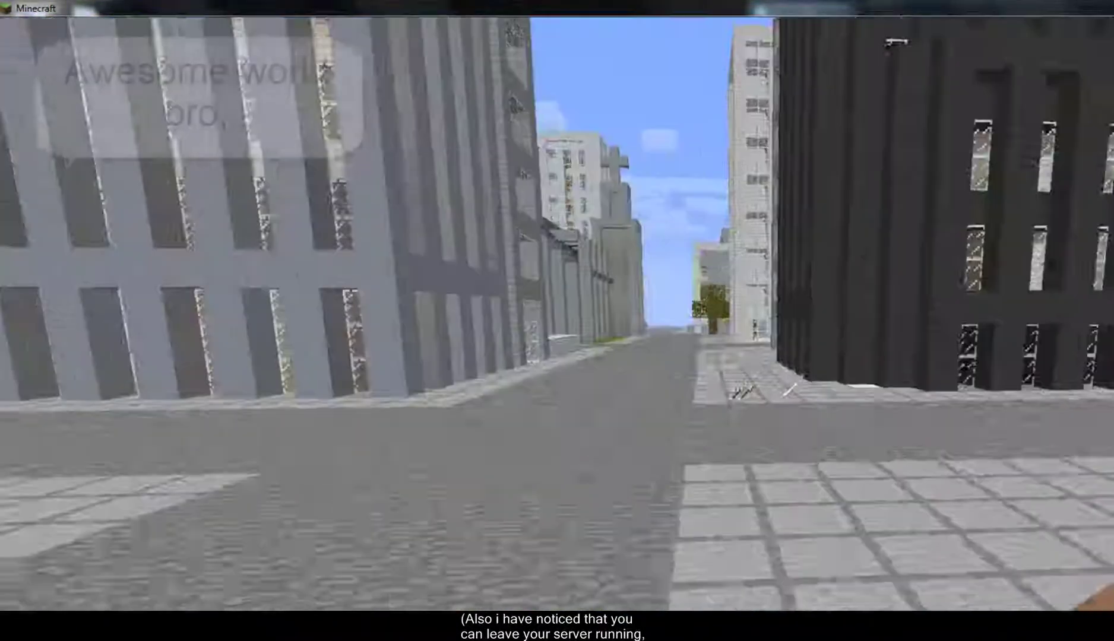
pyautogui.press('w')
pyautogui.press('w')
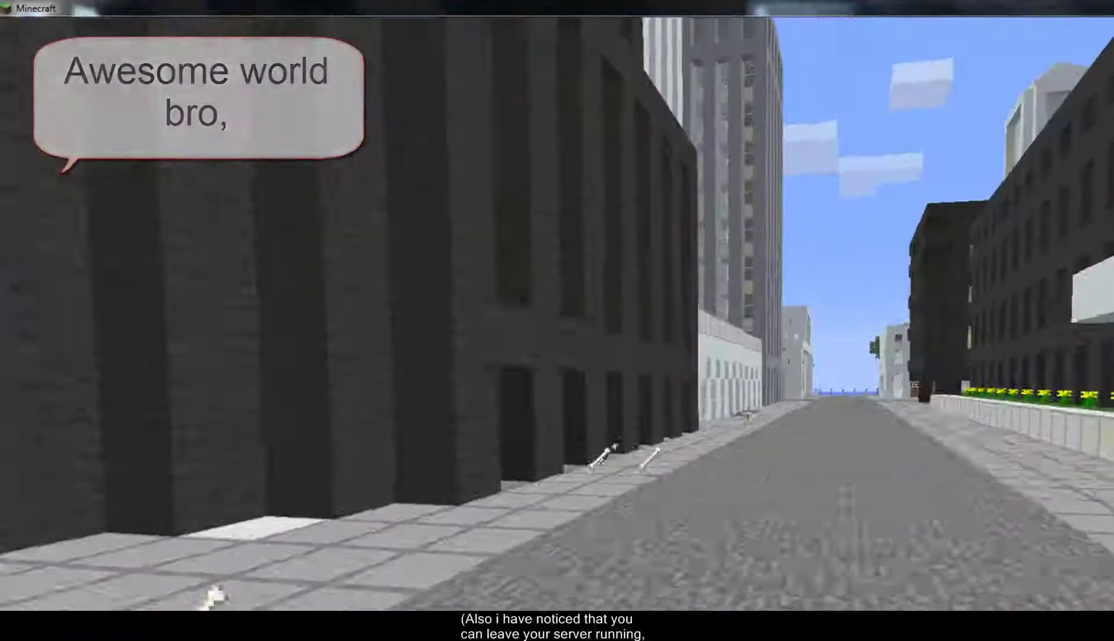
pyautogui.press('w')
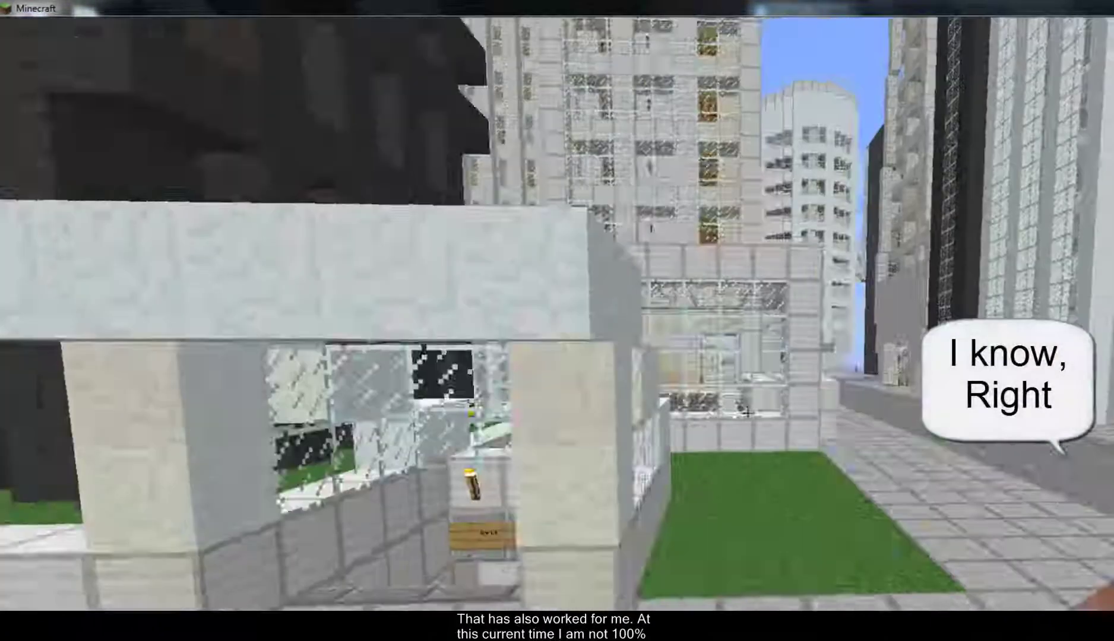
pyautogui.press('w')
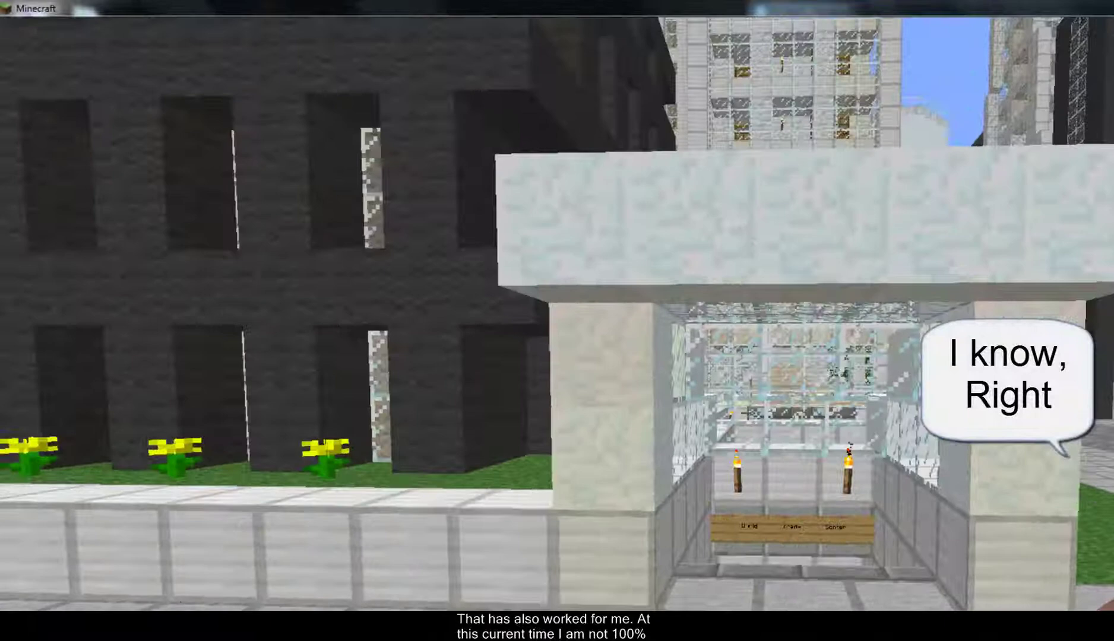
pyautogui.press('w')
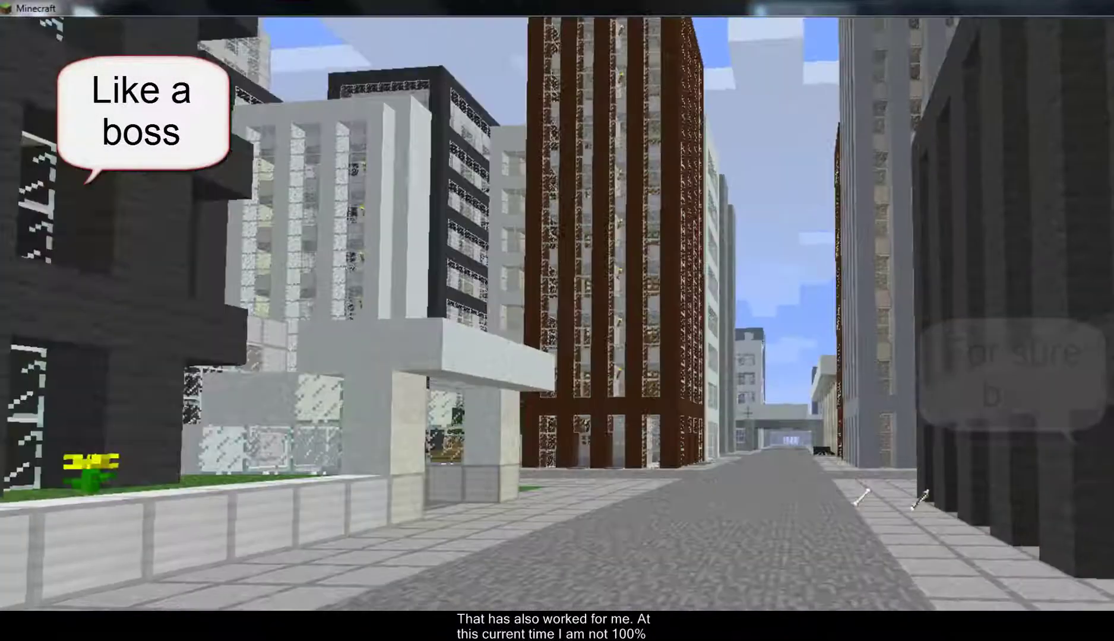
pyautogui.press('w')
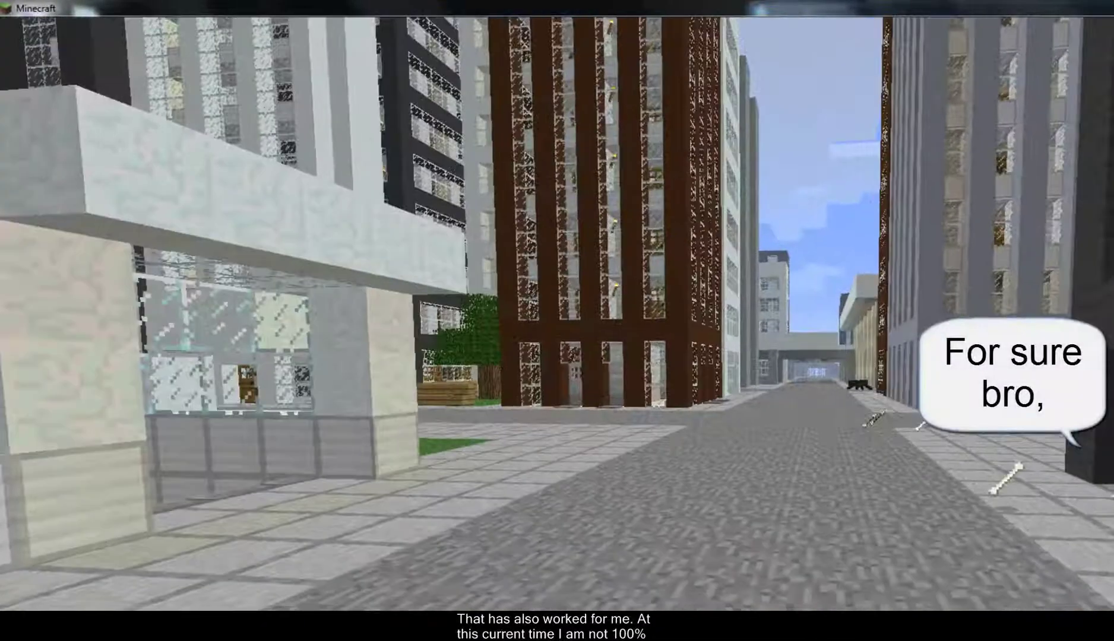
pyautogui.press('w')
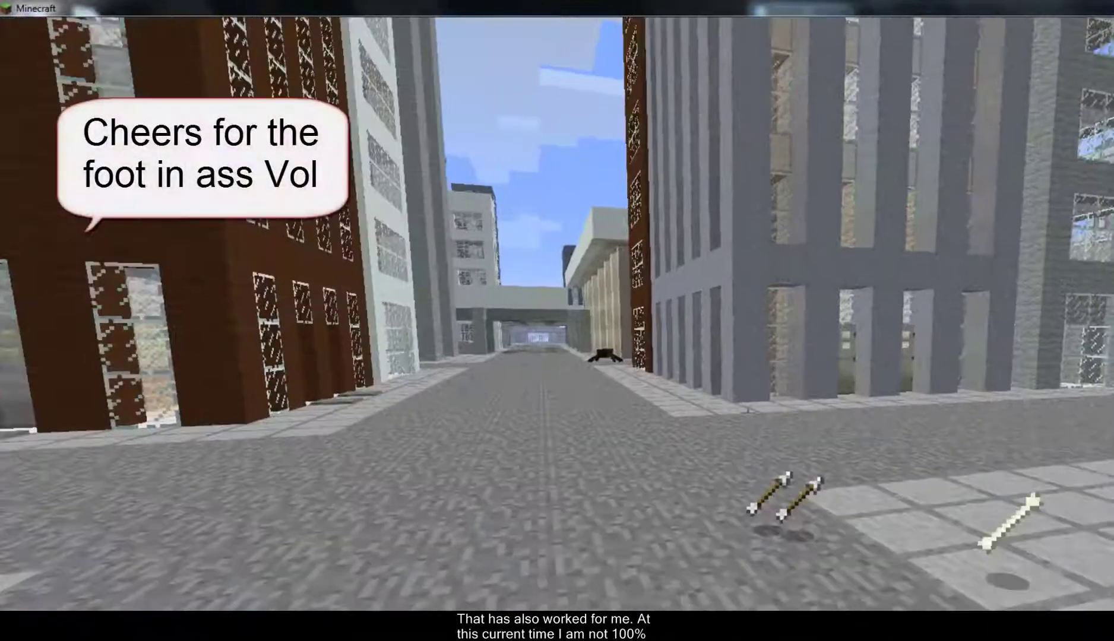
pyautogui.moveTo(557, 321)
pyautogui.press('w')
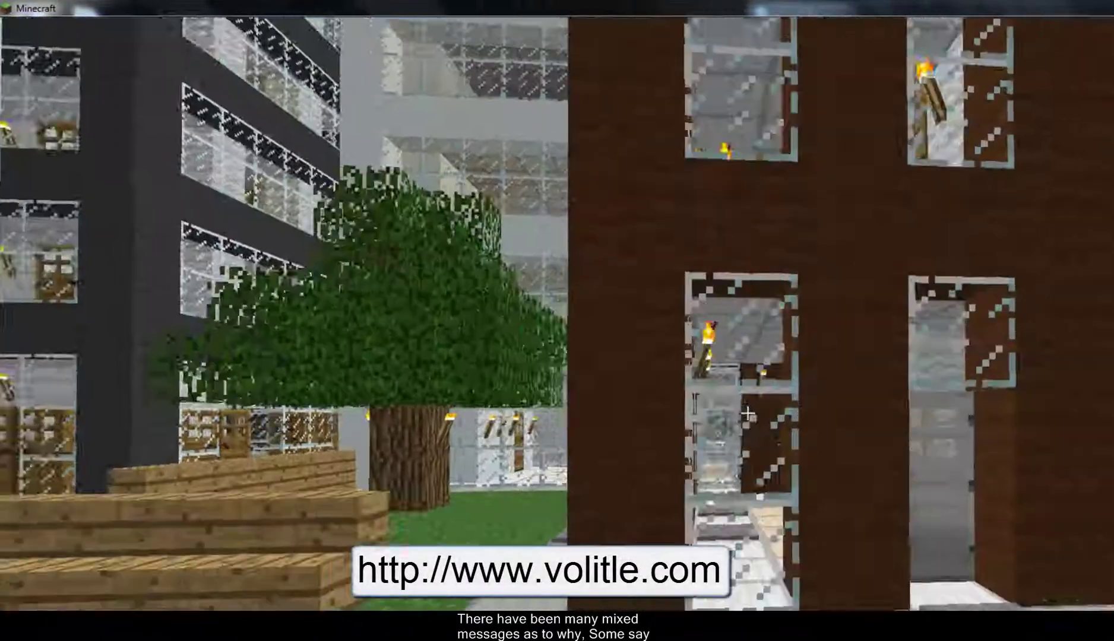
pyautogui.press('w')
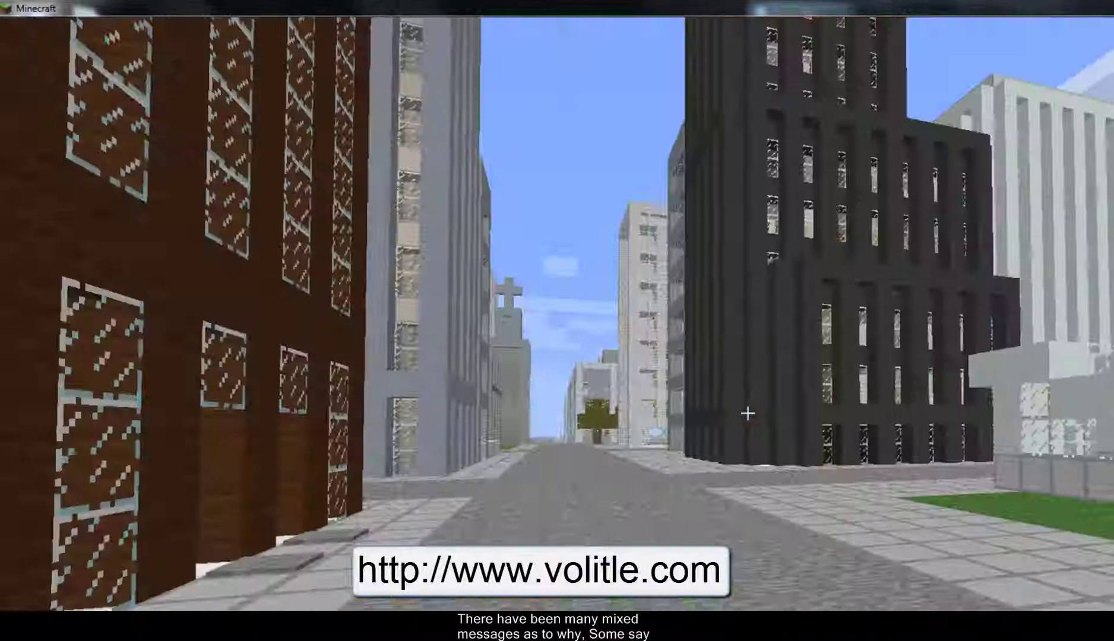
pyautogui.moveTo(557, 320)
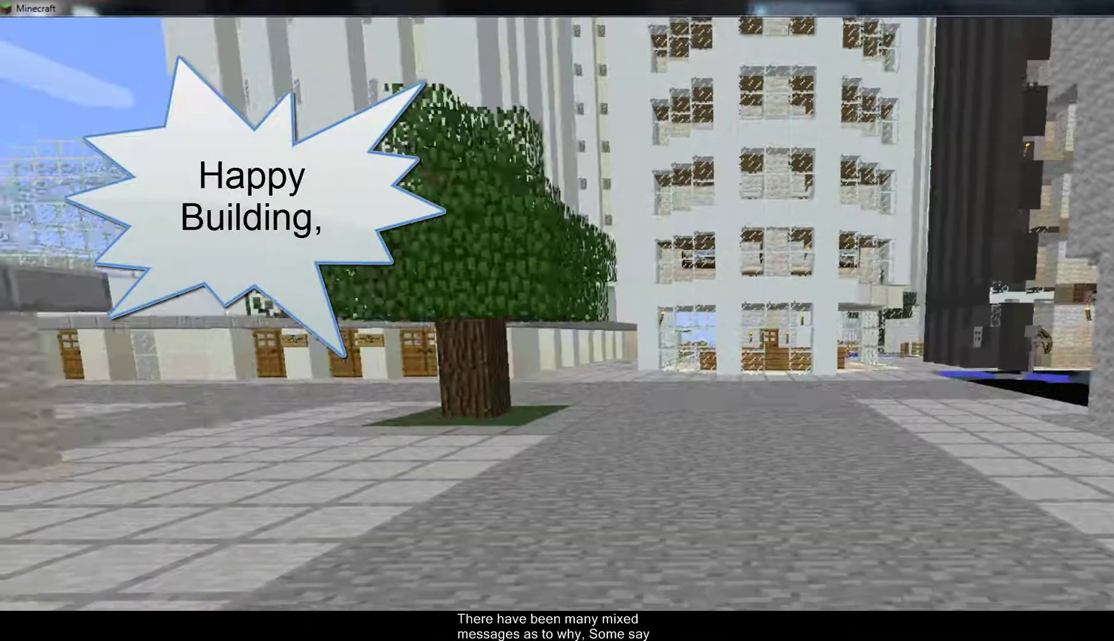
pyautogui.press('w')
pyautogui.moveTo(557, 320)
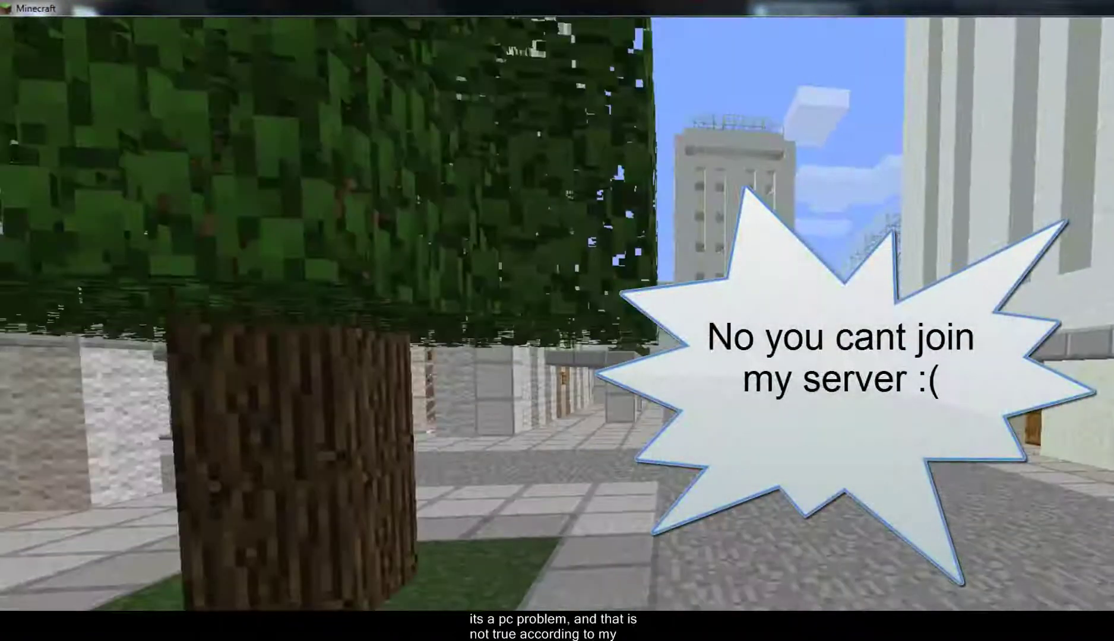
pyautogui.moveTo(557, 320)
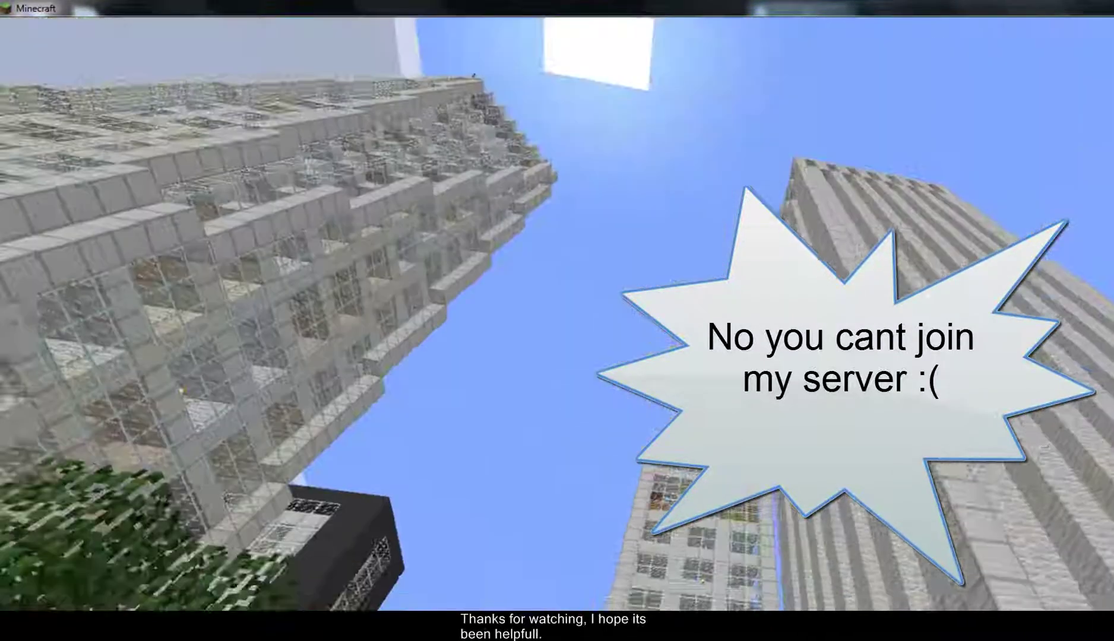